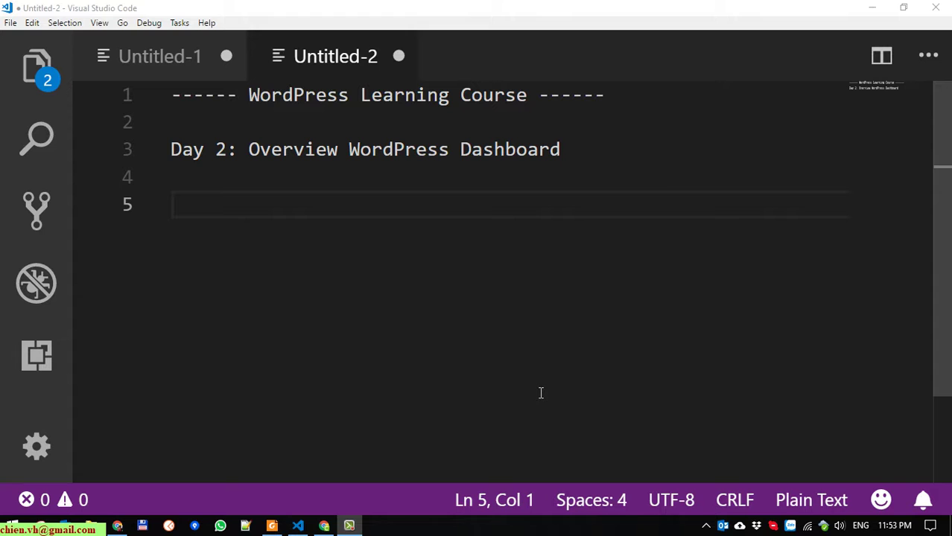
Switch to Chrome and log in to the WordPress site with the filled-in credentials and Remember Me enabled.
{"action": "left_click", "coordinate": [872, 7]}
{"action": "left_click", "coordinate": [324, 526]}
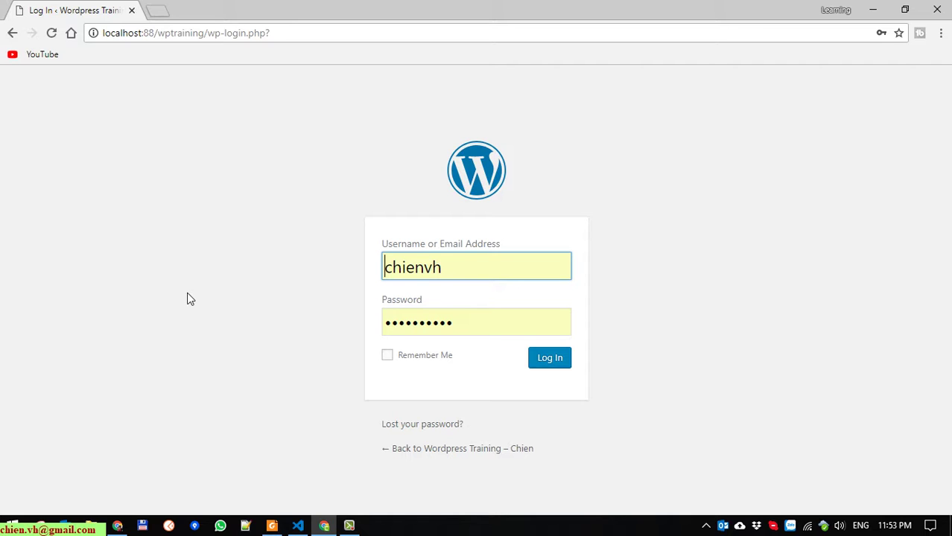
{"action": "left_click", "coordinate": [388, 356]}
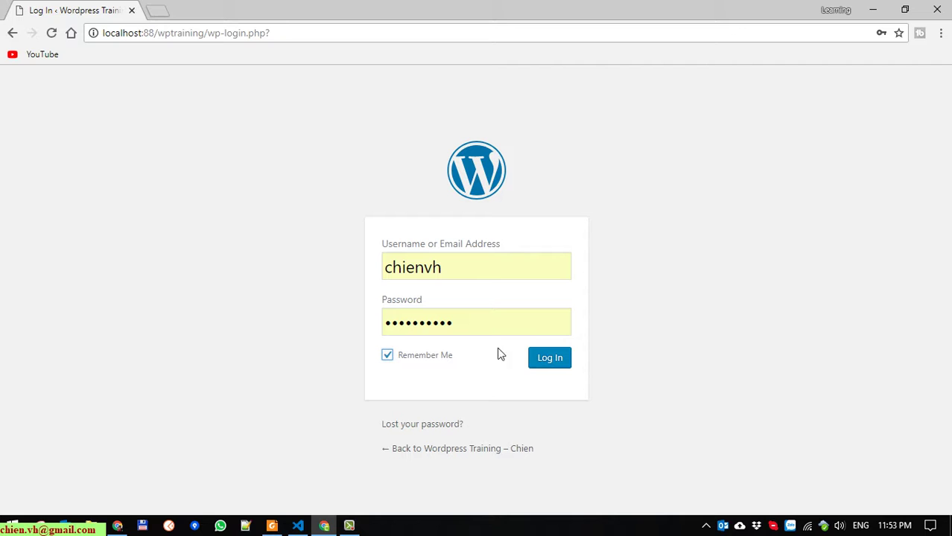
{"action": "left_click", "coordinate": [560, 359]}
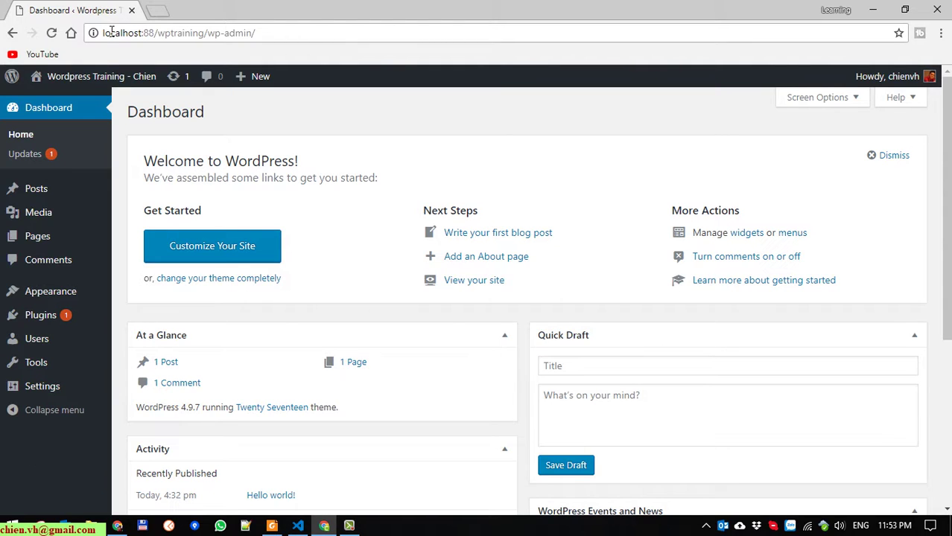
Examine the welcome panel and the widgets on the WordPress Dashboard home page.
{"action": "mouse_move", "coordinate": [116, 90]}
{"action": "left_click", "coordinate": [54, 110]}
{"action": "scroll", "coordinate": [400, 196], "scroll_direction": "down", "scroll_amount": 2}
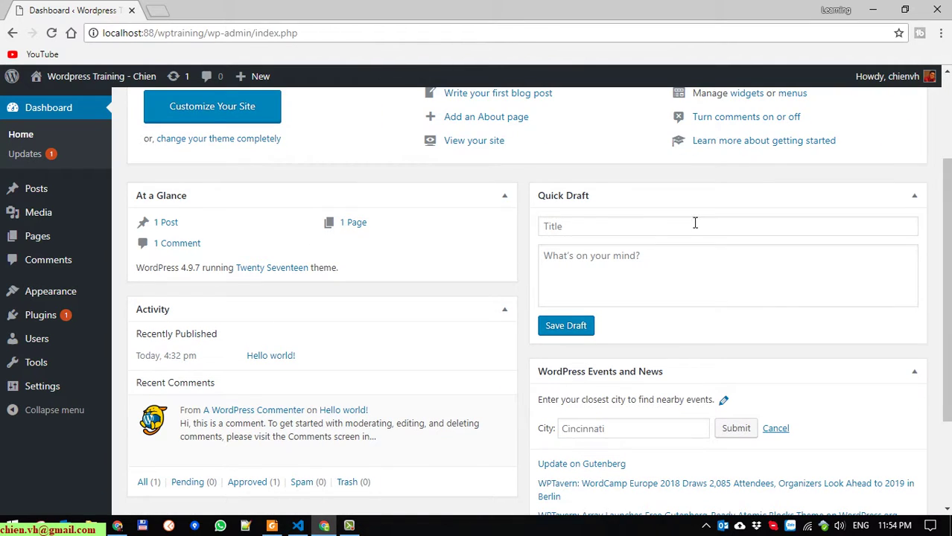
{"action": "scroll", "coordinate": [287, 353], "scroll_direction": "down", "scroll_amount": 1}
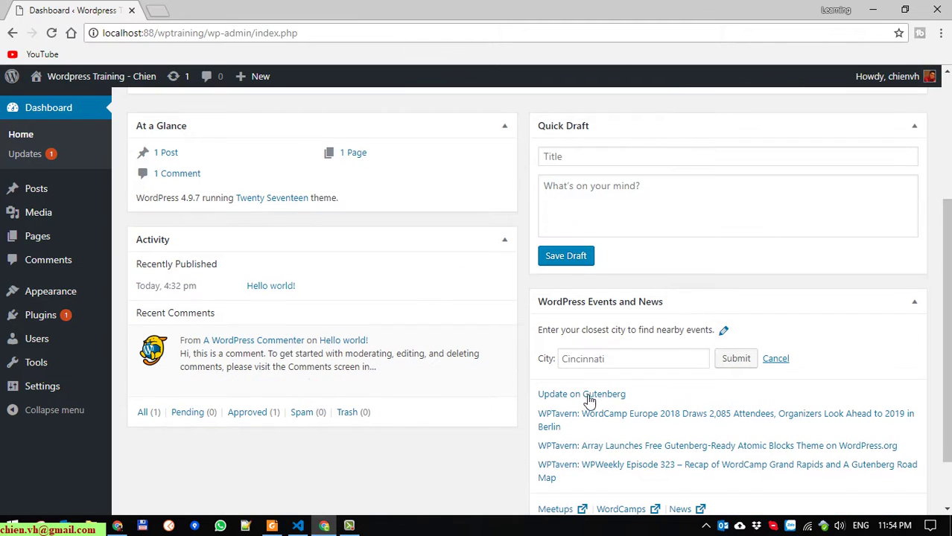
{"action": "scroll", "coordinate": [588, 400], "scroll_direction": "down", "scroll_amount": 1}
{"action": "scroll", "coordinate": [476, 424], "scroll_direction": "up", "scroll_amount": 3}
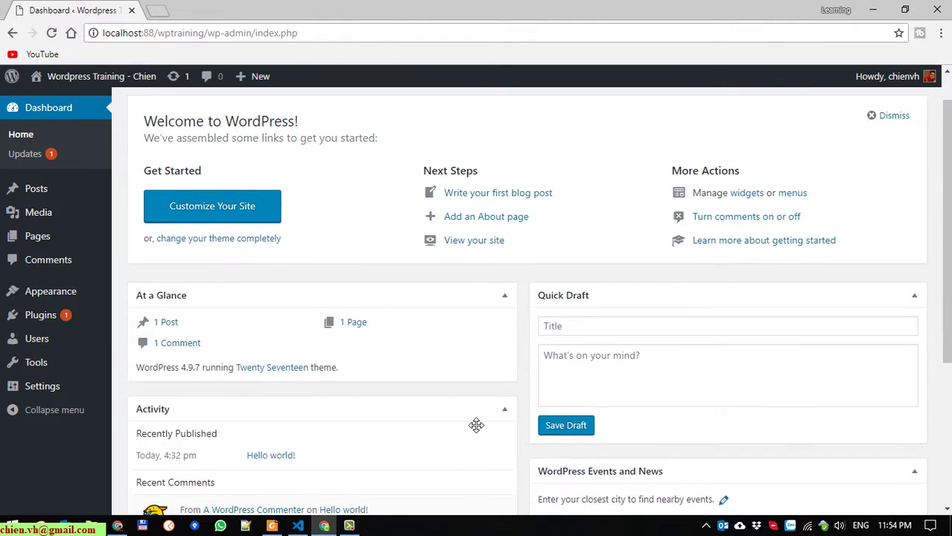
{"action": "scroll", "coordinate": [476, 426], "scroll_direction": "up", "scroll_amount": 1}
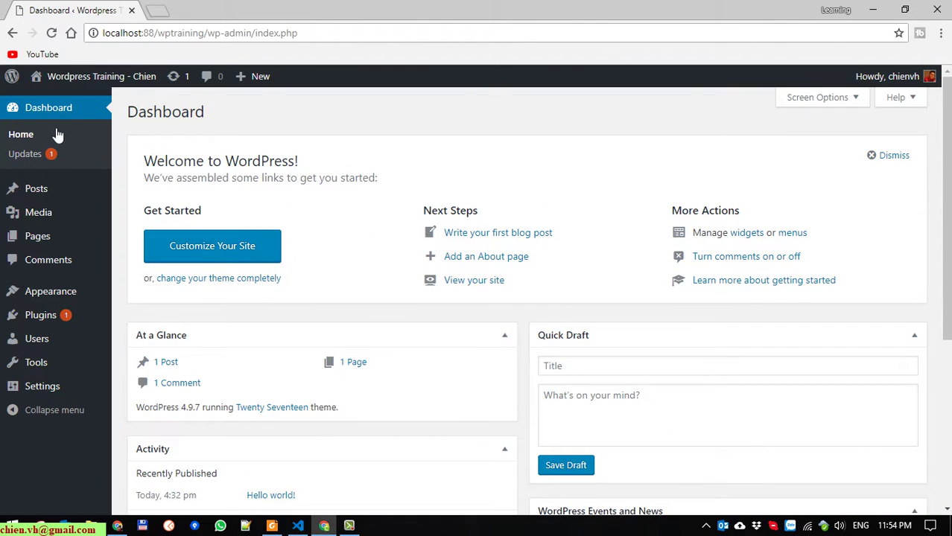
View the WordPress Updates page, and go on to the list of all posts.
{"action": "left_click", "coordinate": [23, 139]}
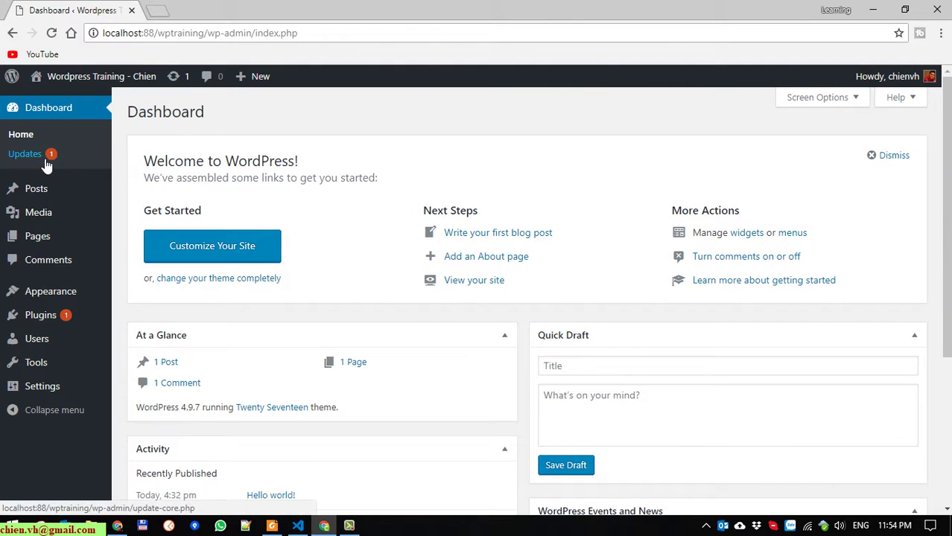
{"action": "left_click", "coordinate": [38, 159]}
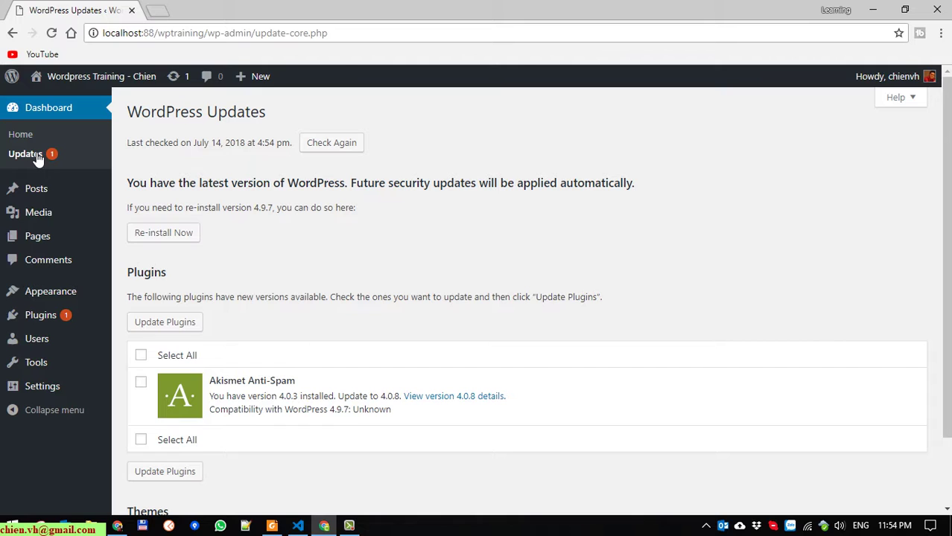
{"action": "left_click", "coordinate": [46, 192]}
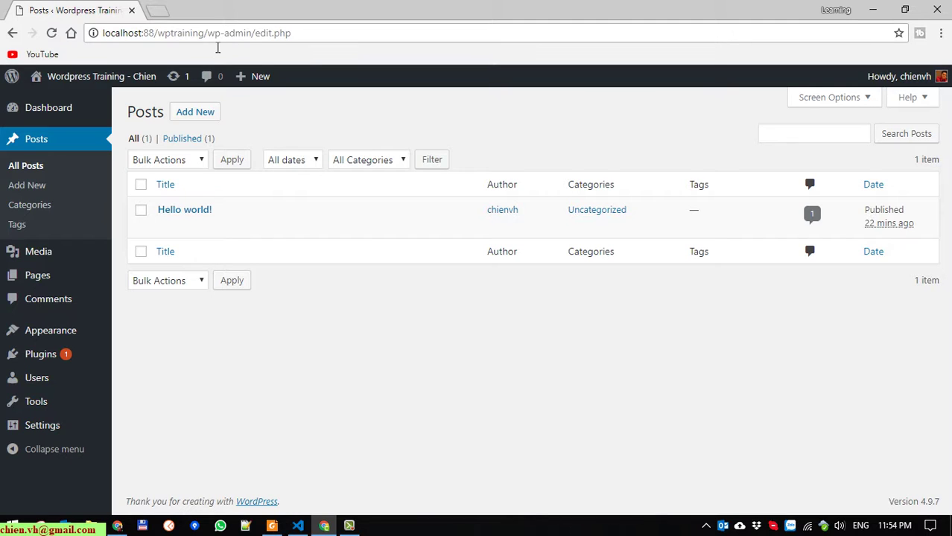
Copy the site's base address, localhost:88/wptraining, from the URL of the Posts page.
{"action": "left_click_drag", "start_coordinate": [205, 34], "coordinate": [105, 42]}
{"action": "key", "text": "ctrl+c"}
{"action": "right_click", "coordinate": [128, 34]}
{"action": "left_click", "coordinate": [154, 83]}
{"action": "left_click", "coordinate": [157, 10]}
{"action": "right_click", "coordinate": [174, 34]}
{"action": "left_click", "coordinate": [237, 11]}
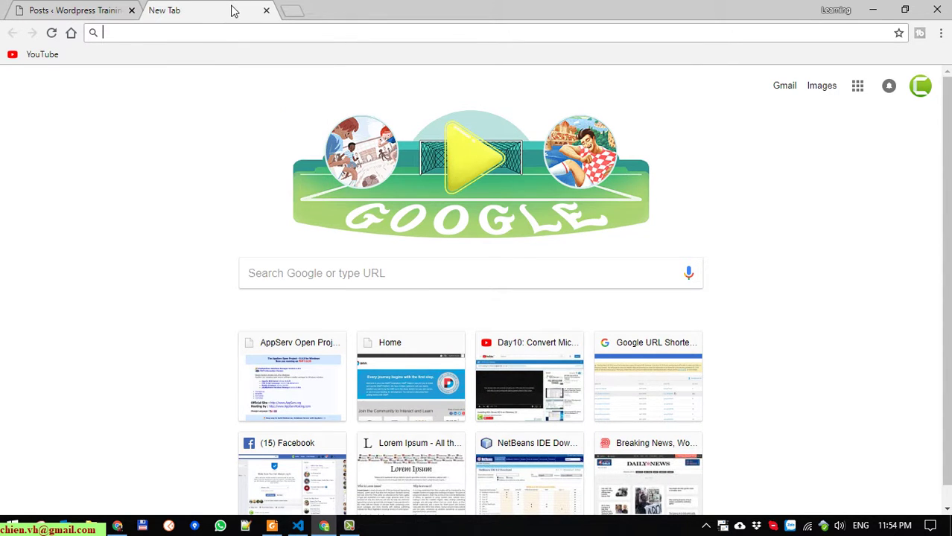
{"action": "middle_click", "coordinate": [237, 11]}
{"action": "left_click", "coordinate": [941, 32]}
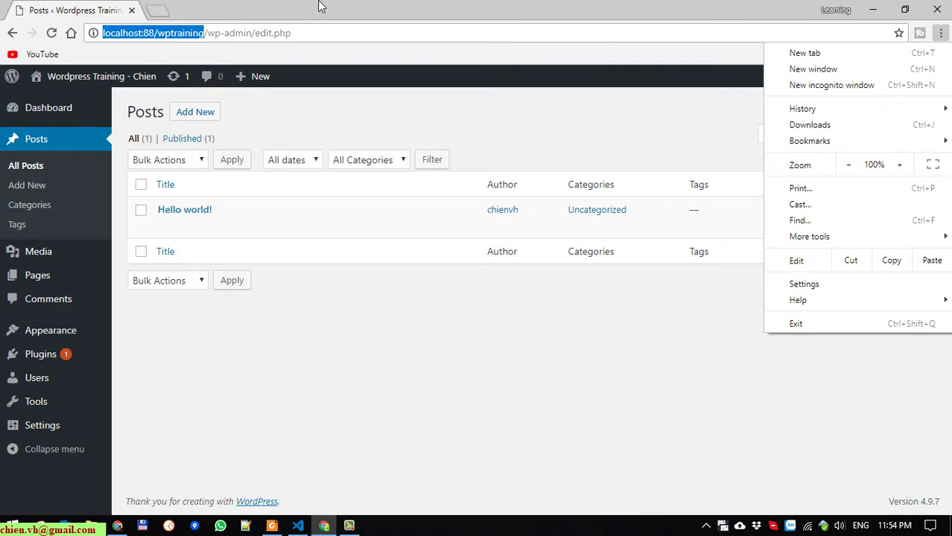
Open the site's public front page in a new browser tab using the copied base address.
{"action": "left_click", "coordinate": [158, 11]}
{"action": "left_click", "coordinate": [158, 10]}
{"action": "right_click", "coordinate": [173, 34]}
{"action": "left_click", "coordinate": [240, 123]}
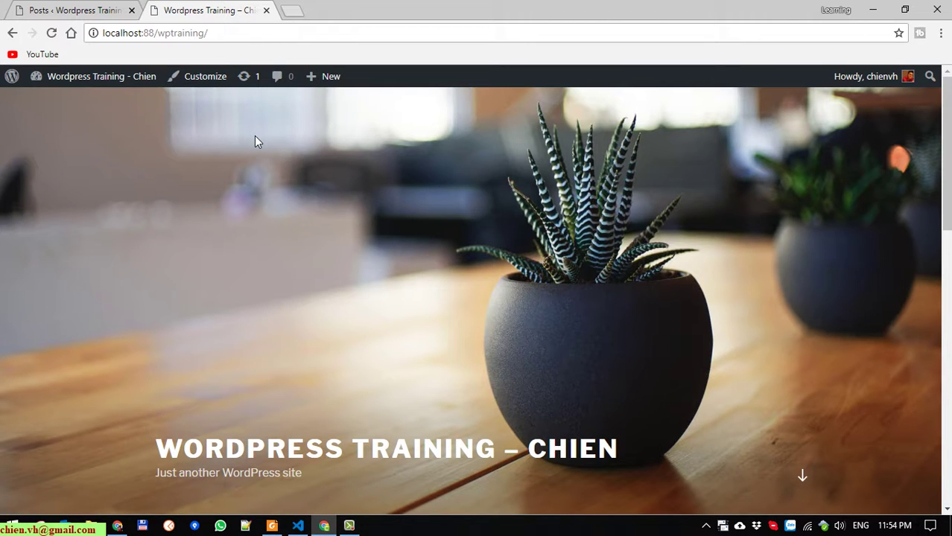
Compare the Posts admin page with the site's public front page by switching between them.
{"action": "left_click", "coordinate": [100, 11]}
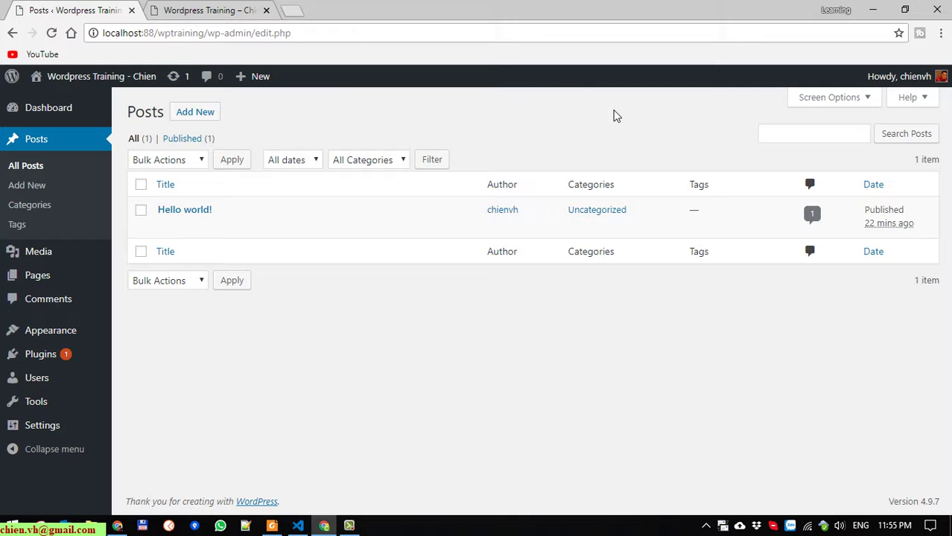
{"action": "left_click", "coordinate": [238, 9]}
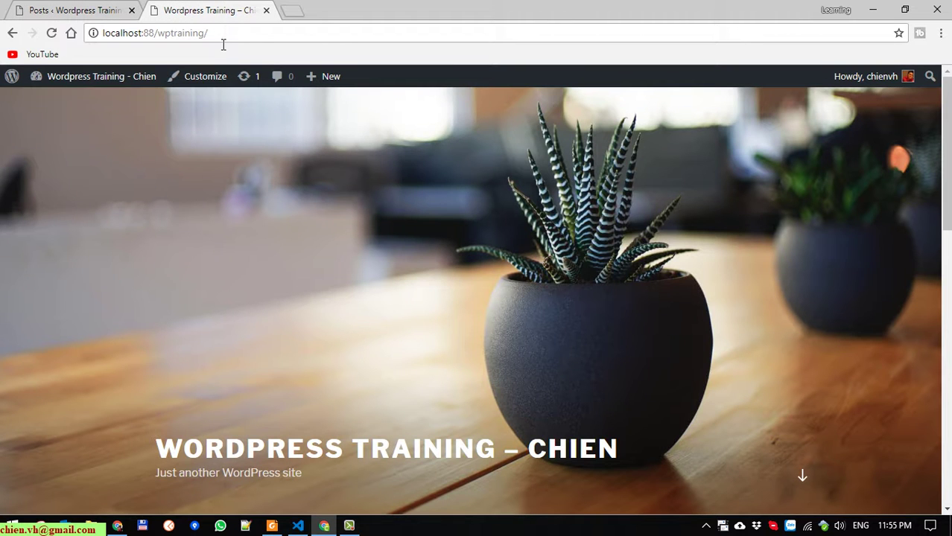
{"action": "left_click", "coordinate": [223, 39]}
{"action": "left_click", "coordinate": [53, 230]}
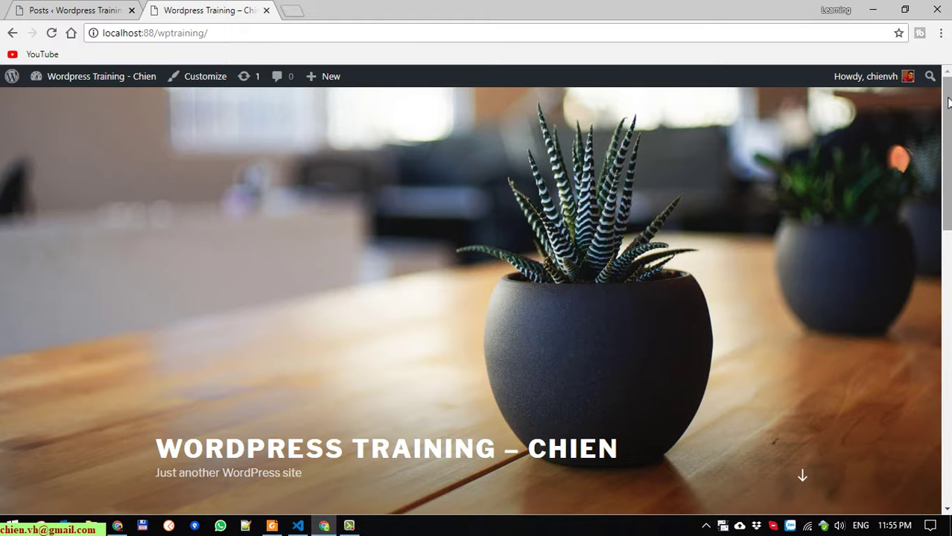
{"action": "left_click", "coordinate": [93, 10]}
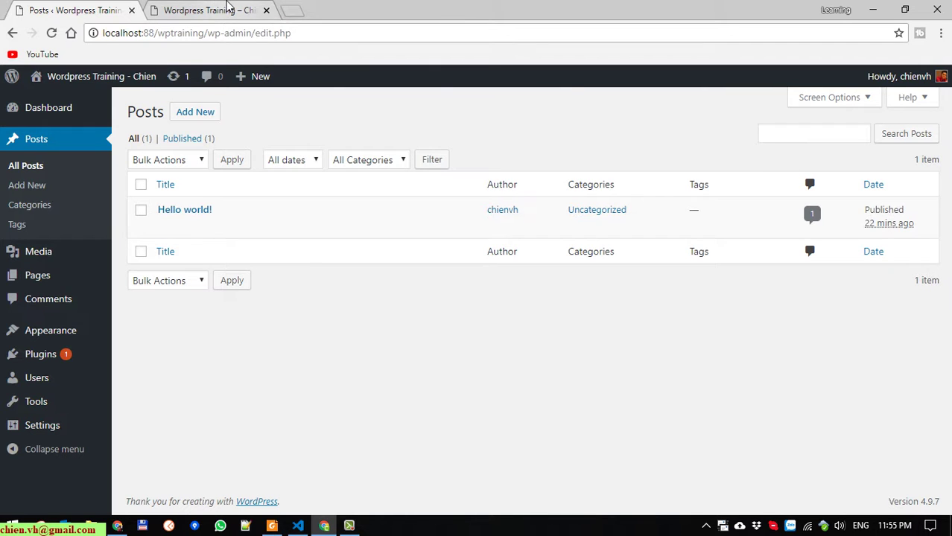
{"action": "left_click", "coordinate": [230, 9]}
{"action": "left_click", "coordinate": [93, 10]}
{"action": "left_click", "coordinate": [224, 8]}
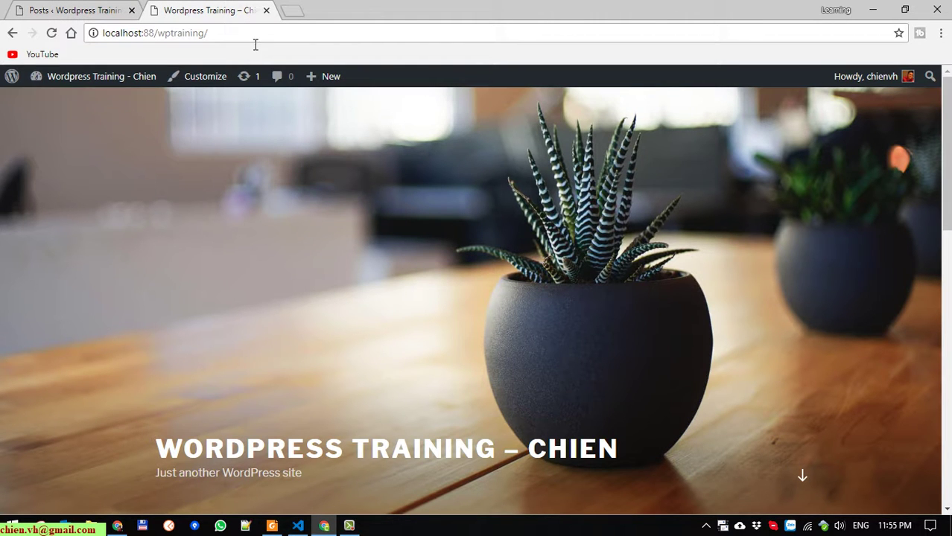
Copy the full address of the public front page and look over its header and posts area.
{"action": "left_click", "coordinate": [253, 37]}
{"action": "key", "text": "ctrl+c"}
{"action": "left_click", "coordinate": [400, 305]}
{"action": "scroll", "coordinate": [332, 268], "scroll_direction": "down", "scroll_amount": 2}
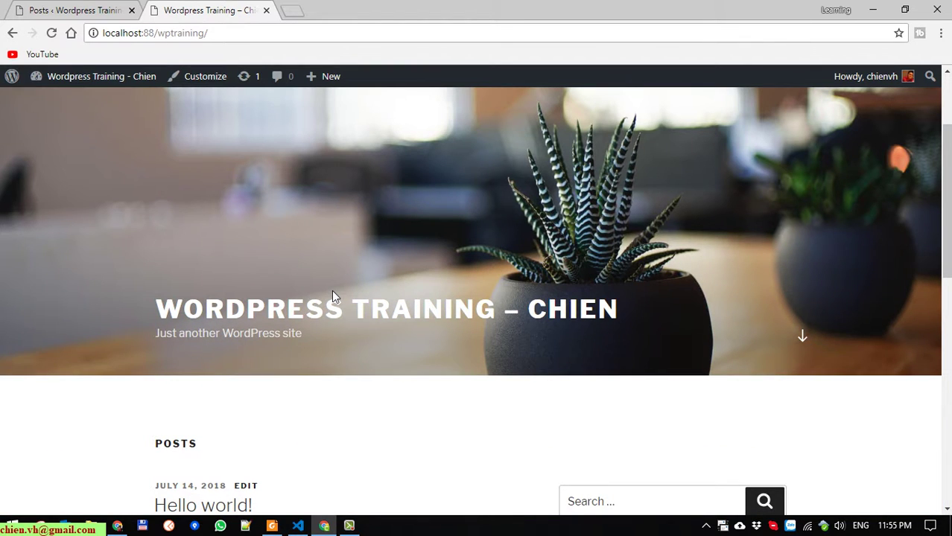
{"action": "scroll", "coordinate": [332, 290], "scroll_direction": "up", "scroll_amount": 2}
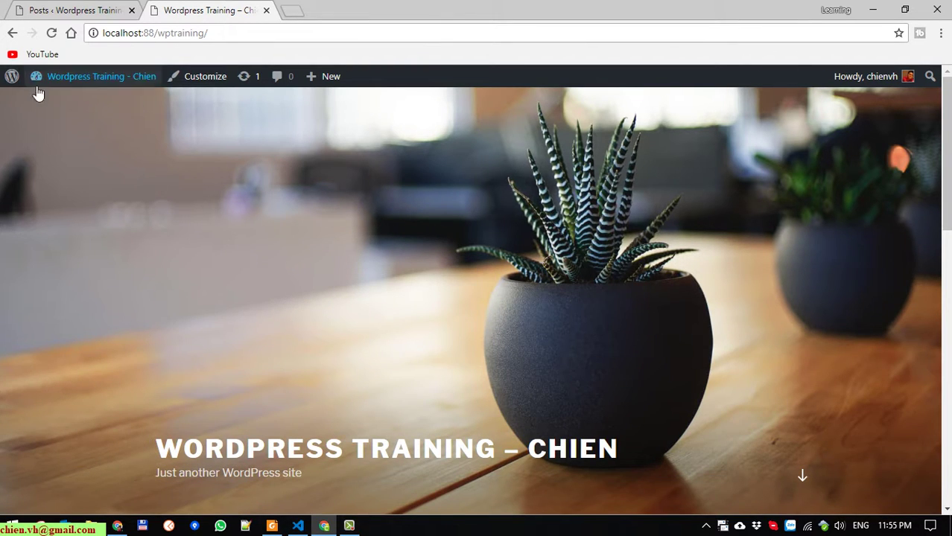
{"action": "scroll", "coordinate": [864, 184], "scroll_direction": "down", "scroll_amount": 1}
{"action": "scroll", "coordinate": [851, 200], "scroll_direction": "up", "scroll_amount": 1}
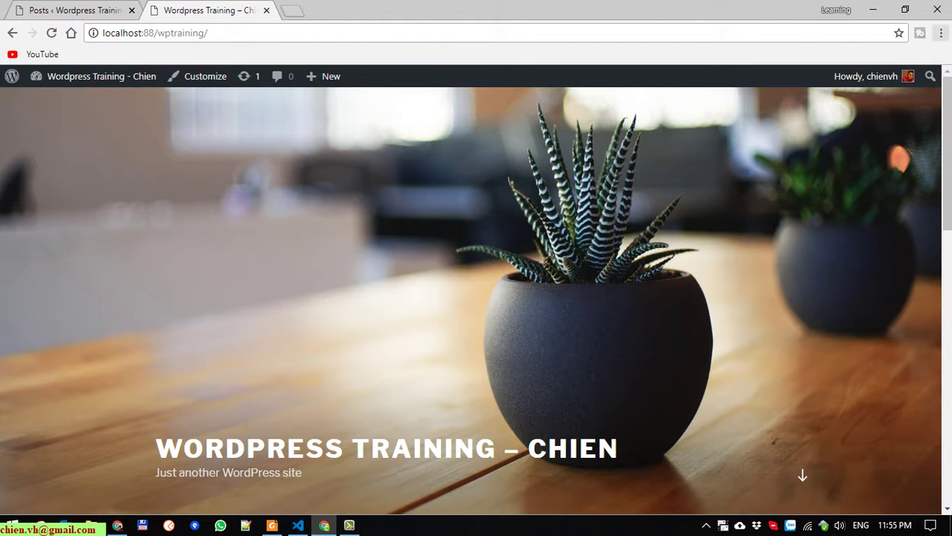
Load the copied front page address in a new incognito window.
{"action": "left_click", "coordinate": [941, 32]}
{"action": "left_click", "coordinate": [869, 82]}
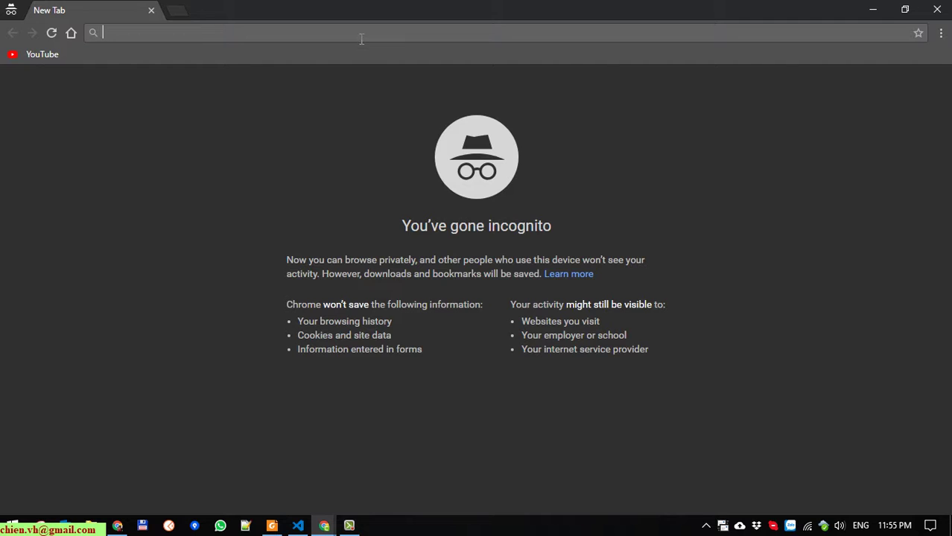
{"action": "right_click", "coordinate": [361, 38]}
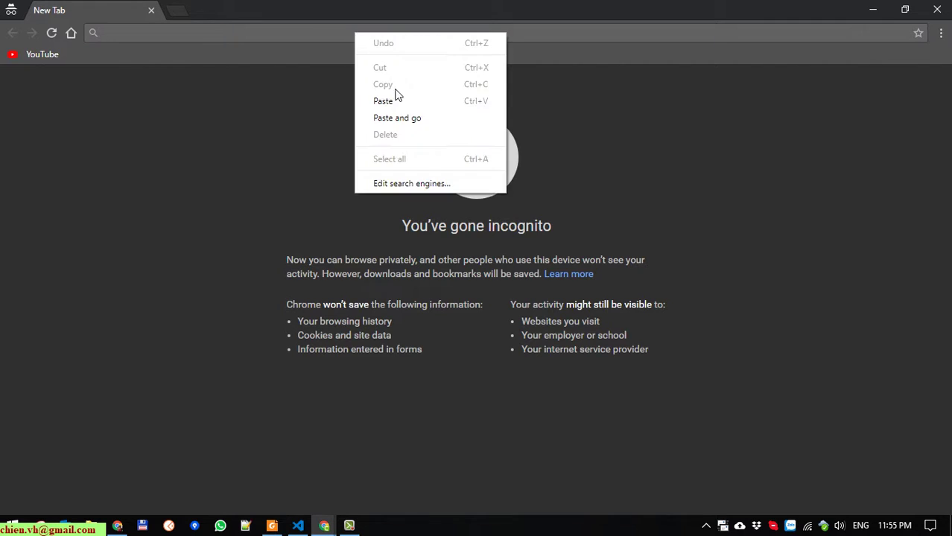
{"action": "left_click", "coordinate": [403, 117]}
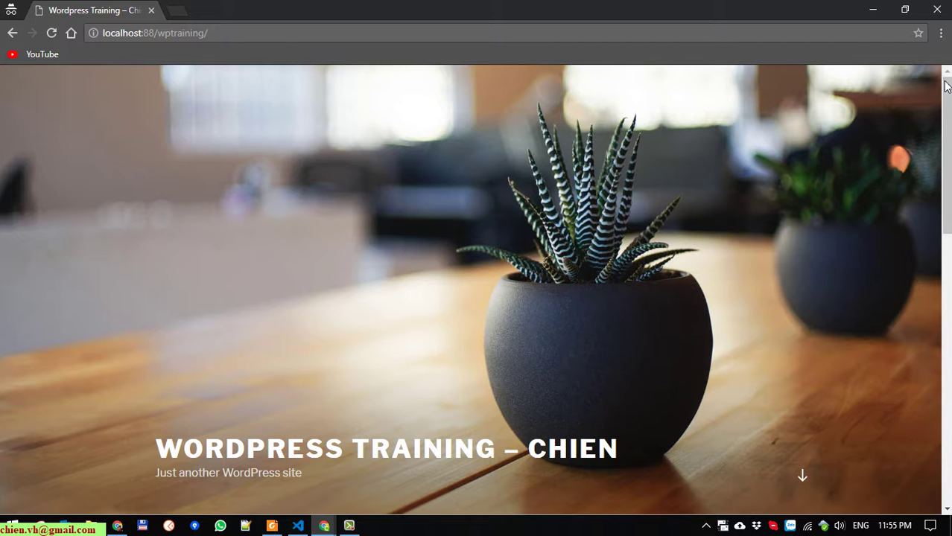
Look over the front page's header image, posts and sidebar as a logged-out visitor.
{"action": "scroll", "coordinate": [734, 164], "scroll_direction": "down", "scroll_amount": 1}
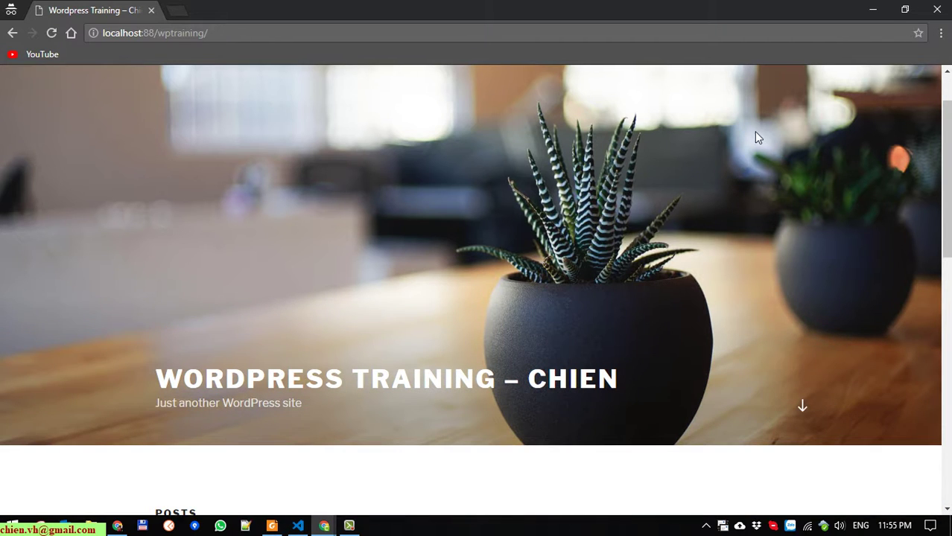
{"action": "scroll", "coordinate": [767, 142], "scroll_direction": "up", "scroll_amount": 1}
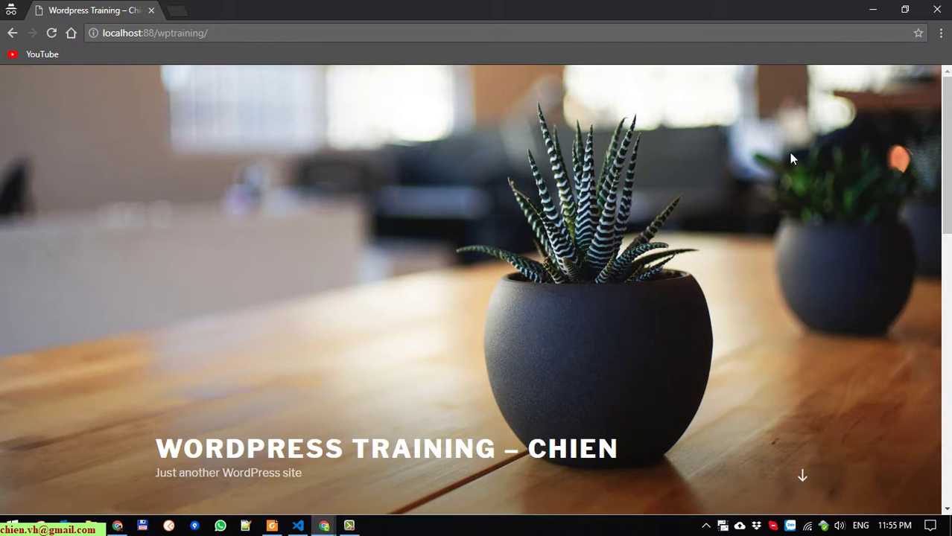
{"action": "left_click", "coordinate": [804, 476]}
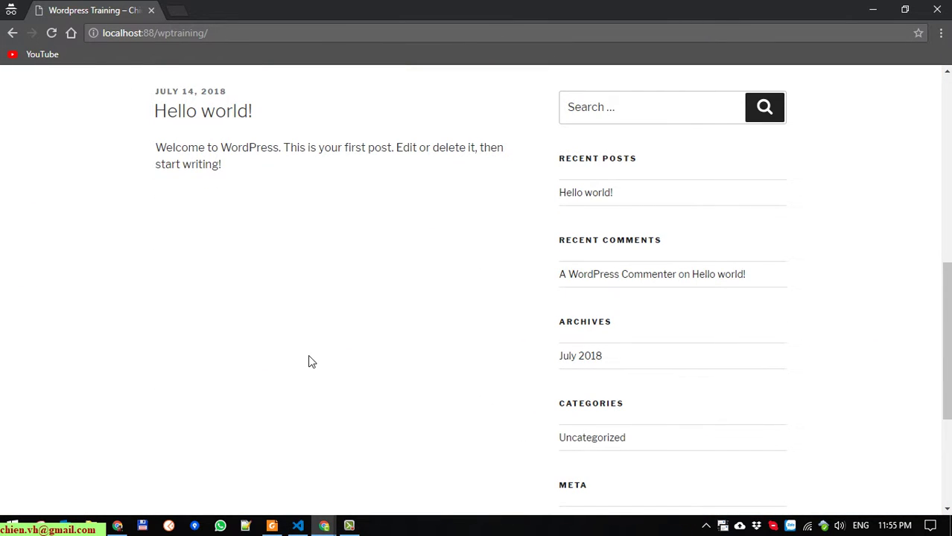
{"action": "mouse_move", "coordinate": [947, 305]}
{"action": "left_mouse_down"}
{"action": "mouse_move", "coordinate": [950, 406]}
{"action": "mouse_move", "coordinate": [947, 265]}
{"action": "mouse_move", "coordinate": [948, 308]}
{"action": "left_mouse_up"}
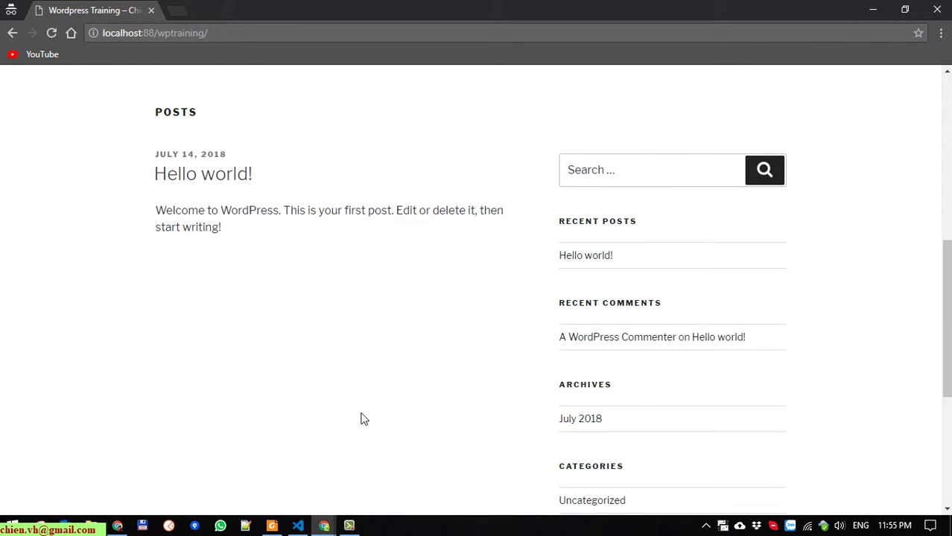
Return to the regular Chrome window and close the public front page there.
{"action": "mouse_move", "coordinate": [324, 525]}
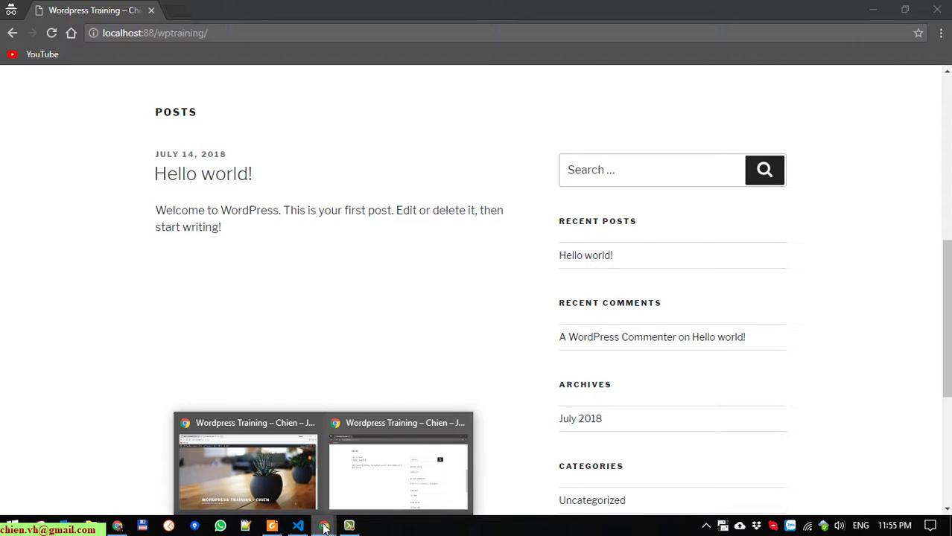
{"action": "left_click", "coordinate": [260, 463]}
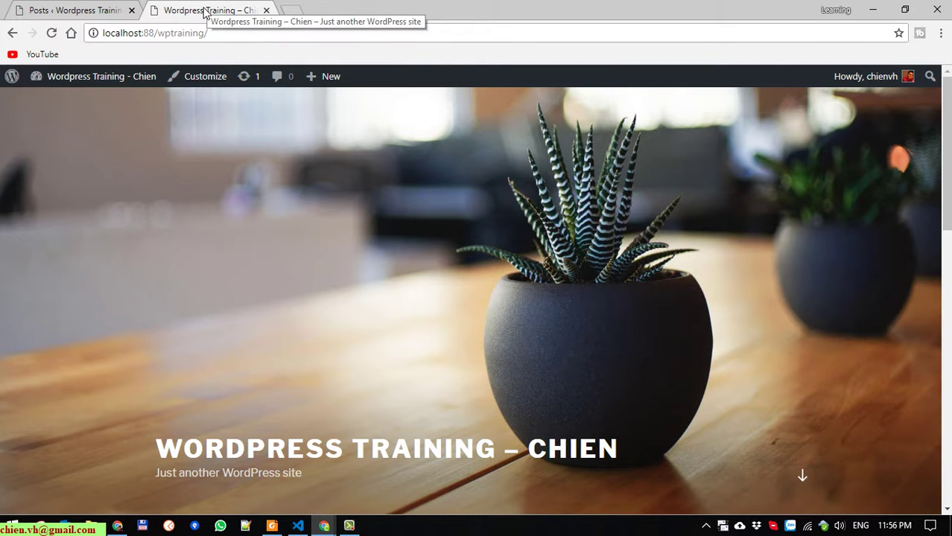
{"action": "left_click", "coordinate": [266, 9]}
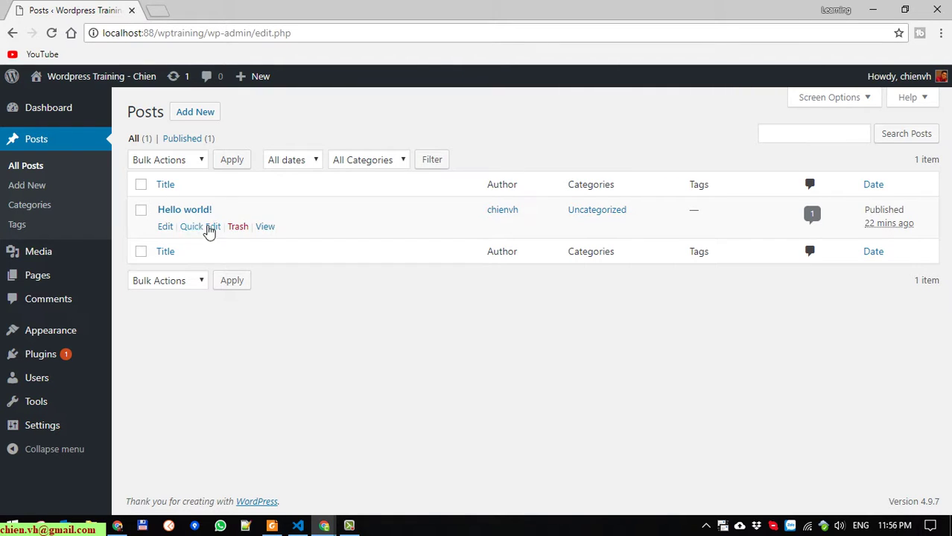
Open the Hello world! post for editing and view its content in Text mode and back in Visual mode.
{"action": "left_click", "coordinate": [198, 213]}
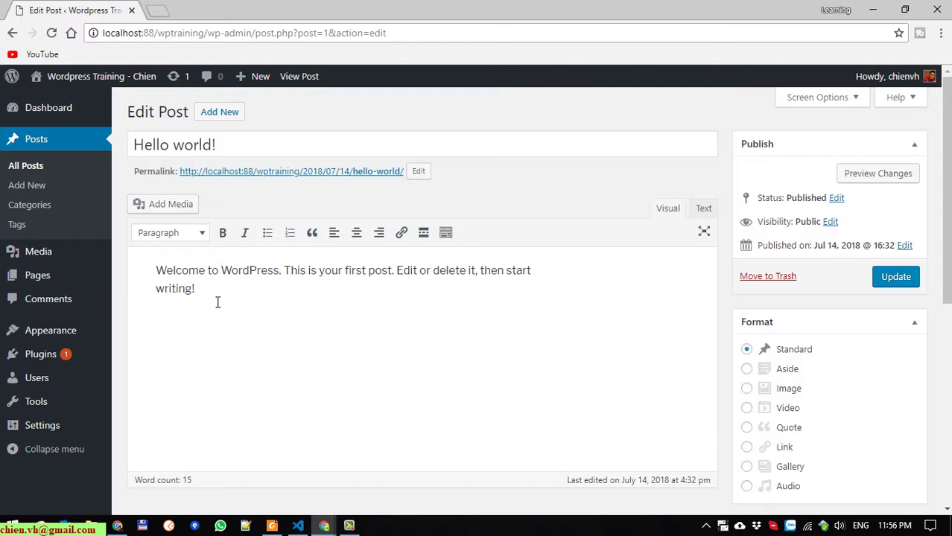
{"action": "scroll", "coordinate": [237, 323], "scroll_direction": "down", "scroll_amount": 1}
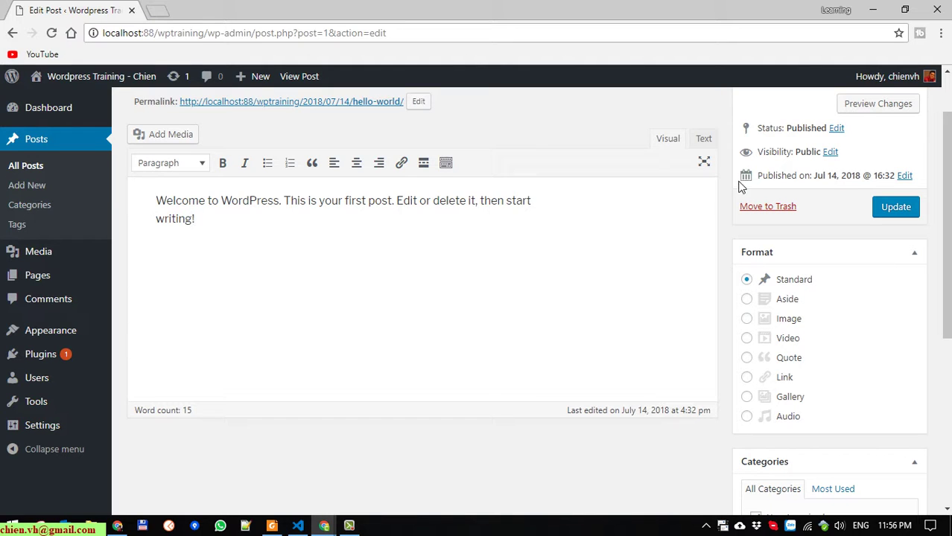
{"action": "left_click", "coordinate": [704, 139]}
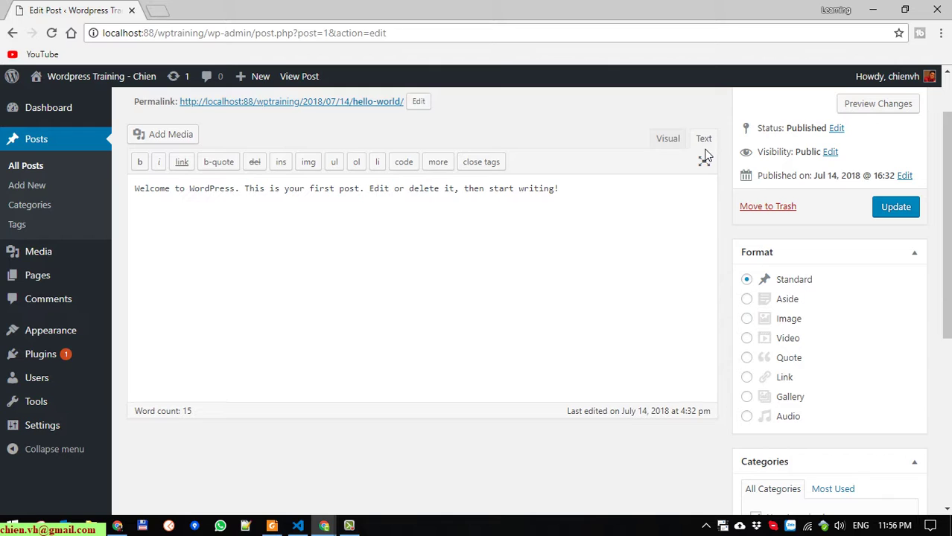
{"action": "left_click", "coordinate": [668, 139]}
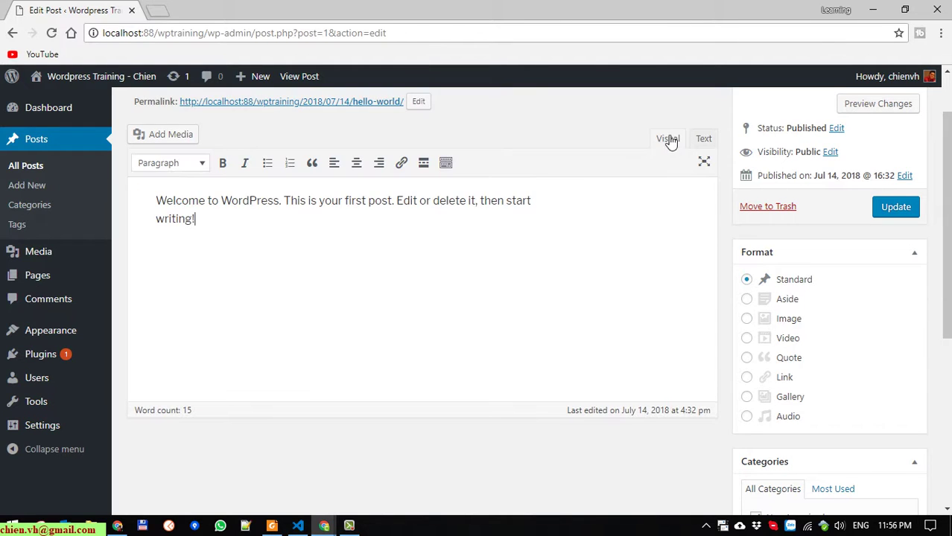
In distraction-free mode, add a second paragraph: "Hello World -" with the author's first name, followed by "is talking. Glad to meet you guys!".
{"action": "left_click", "coordinate": [705, 164]}
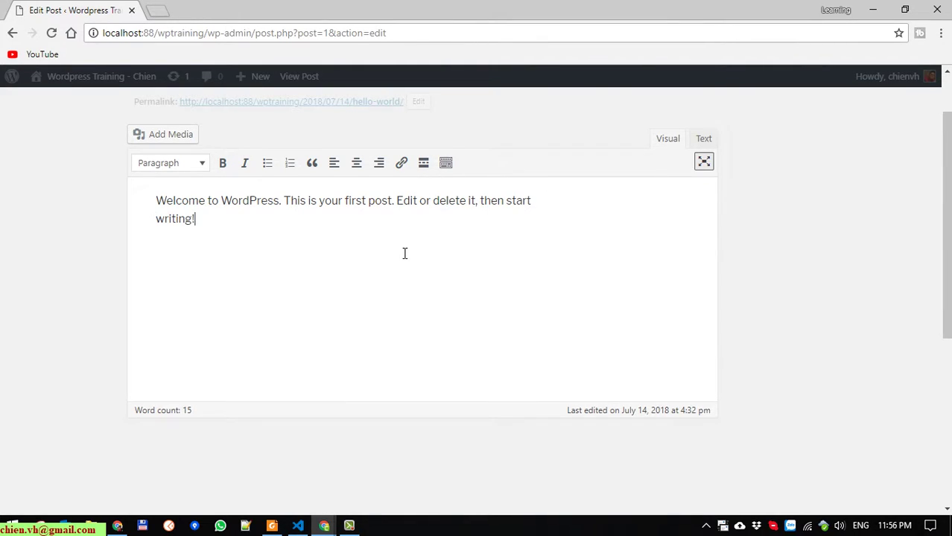
{"action": "type", "text": "Hello Work"}
{"action": "key", "text": "BackSpace"}
{"action": "type", "text": "ld - I"}
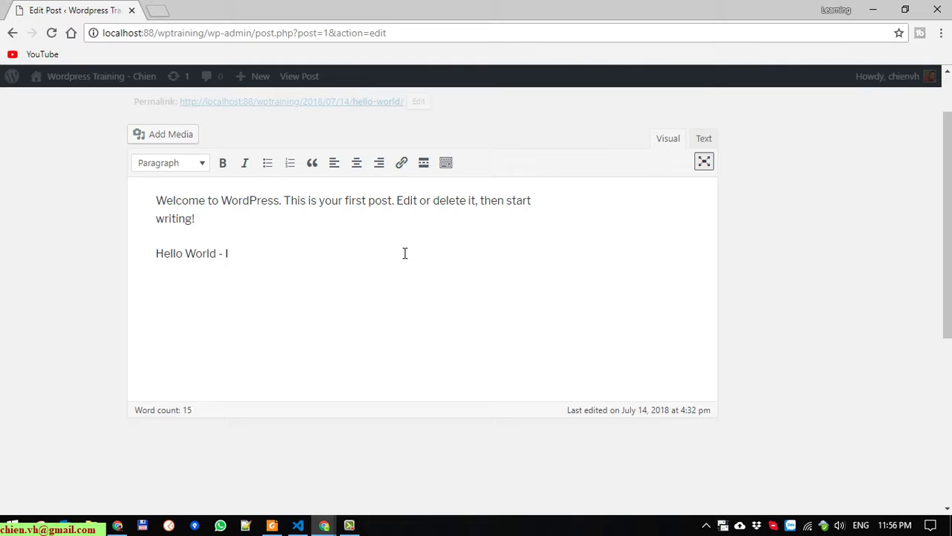
{"action": "key", "text": "BackSpace"}
{"action": "key", "text": "BackSpace"}
{"action": "type", "text": "Chien is talking."}
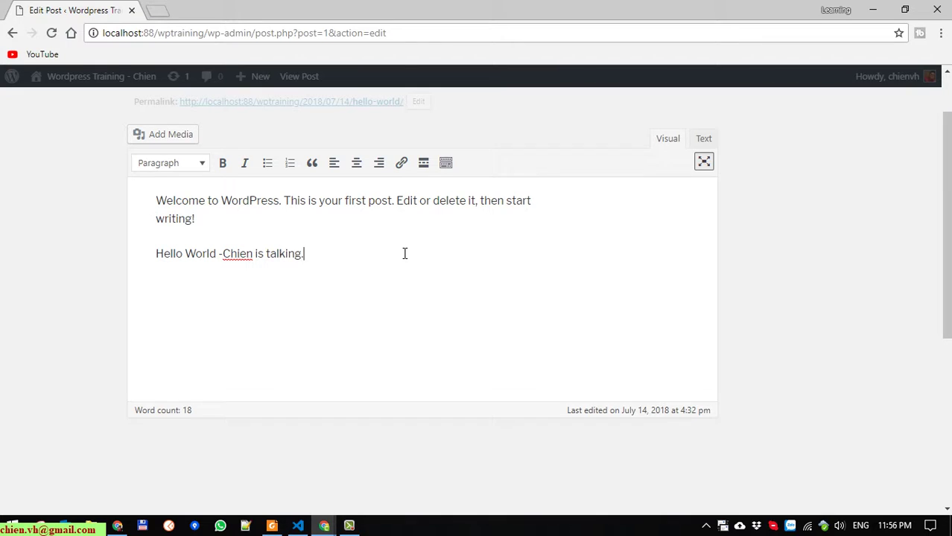
{"action": "type", "text": " Glad to meet you guys"}
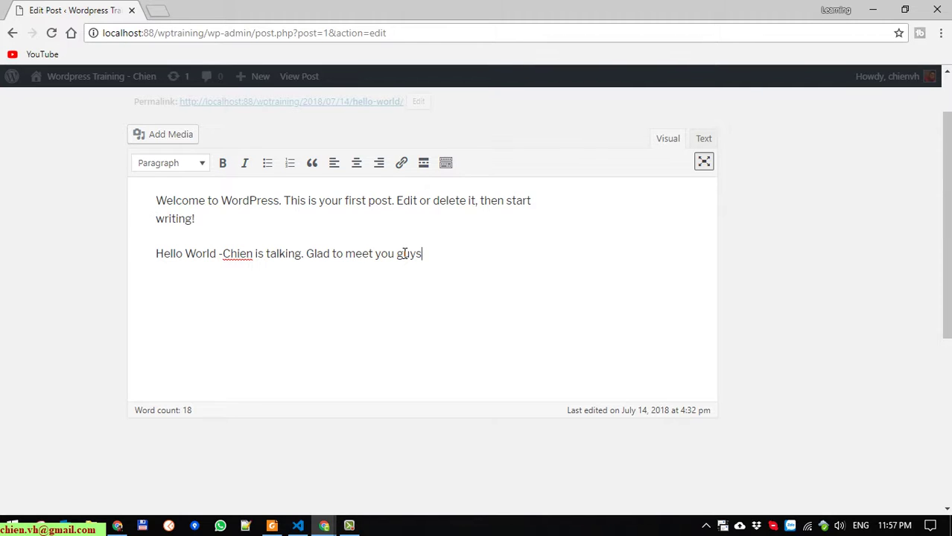
Leave distraction-free mode and update the published Hello world! post.
{"action": "left_click", "coordinate": [703, 163]}
{"action": "left_click", "coordinate": [313, 308]}
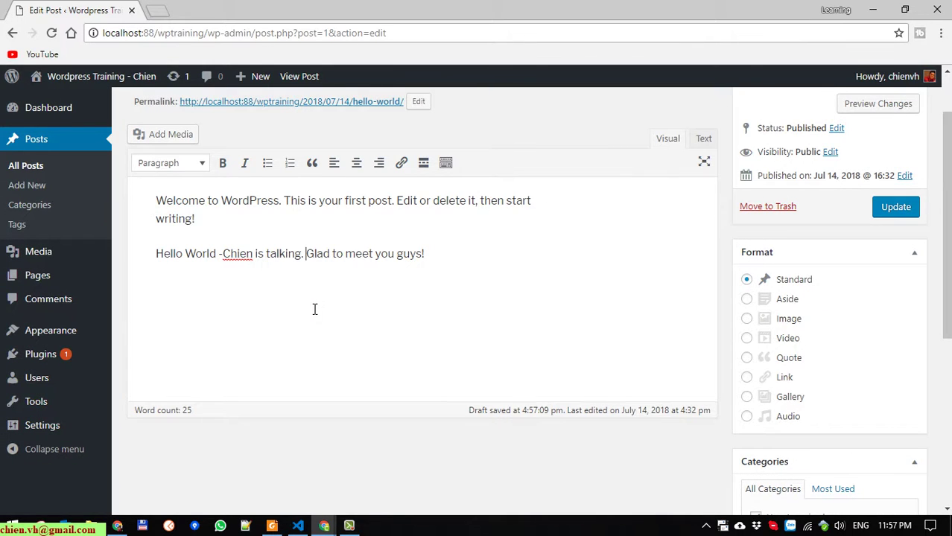
{"action": "scroll", "coordinate": [388, 319], "scroll_direction": "down", "scroll_amount": 2}
{"action": "scroll", "coordinate": [460, 333], "scroll_direction": "up", "scroll_amount": 3}
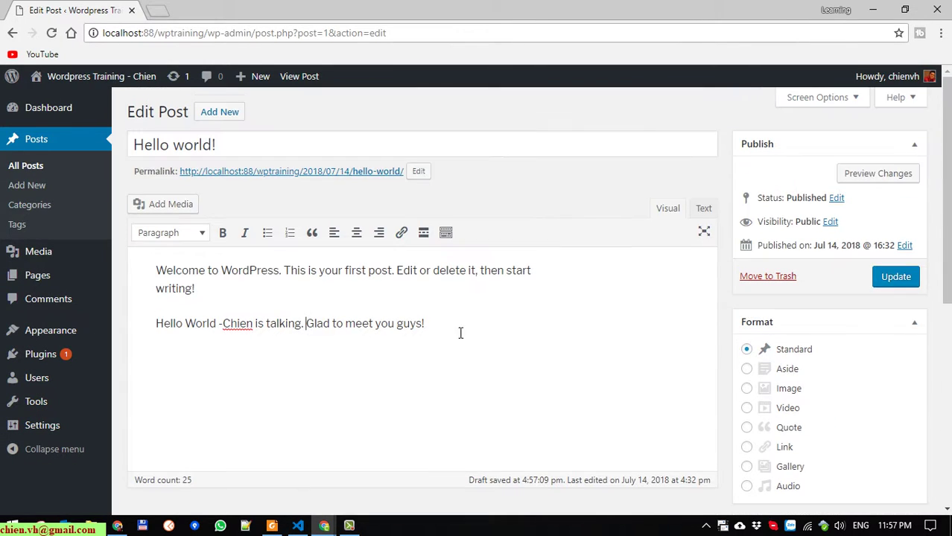
{"action": "left_click", "coordinate": [900, 279]}
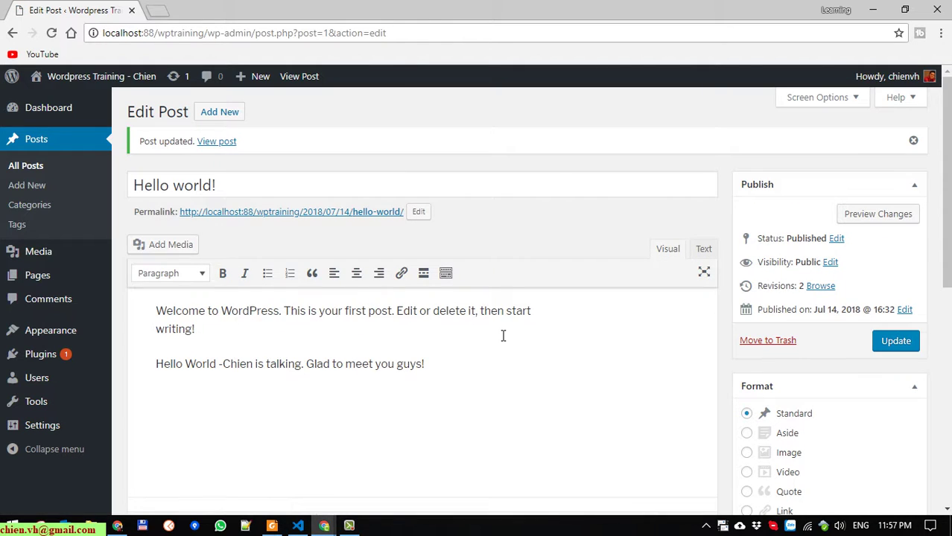
Reload the public front page in the incognito window and check the added paragraph in the Hello world! post.
{"action": "left_click", "coordinate": [324, 525]}
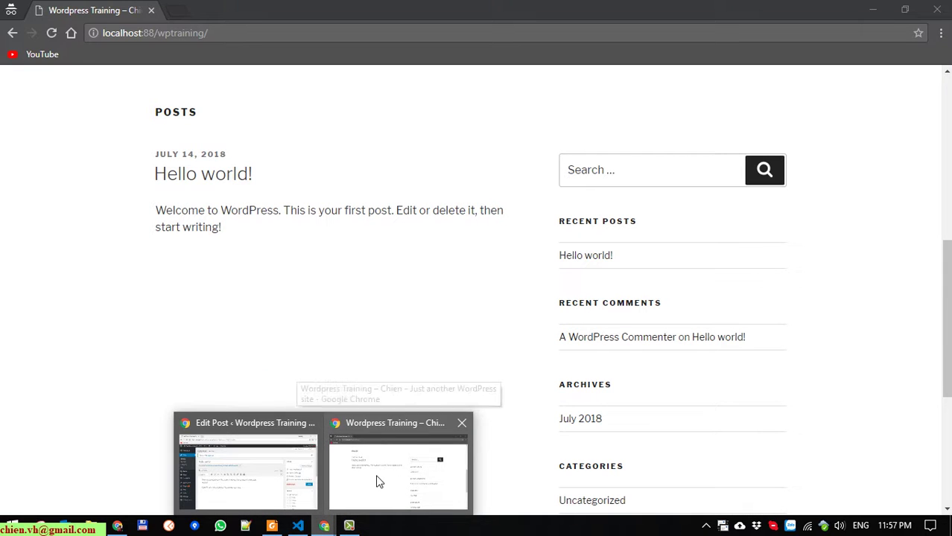
{"action": "left_click", "coordinate": [383, 481]}
{"action": "left_click", "coordinate": [50, 32]}
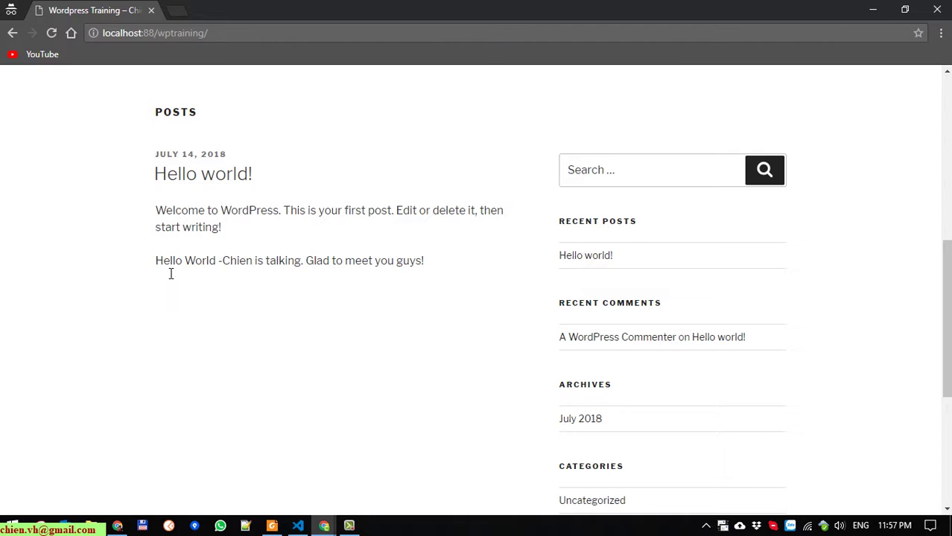
{"action": "left_click_drag", "start_coordinate": [447, 266], "coordinate": [142, 261]}
{"action": "left_click", "coordinate": [443, 264]}
{"action": "left_click", "coordinate": [423, 321]}
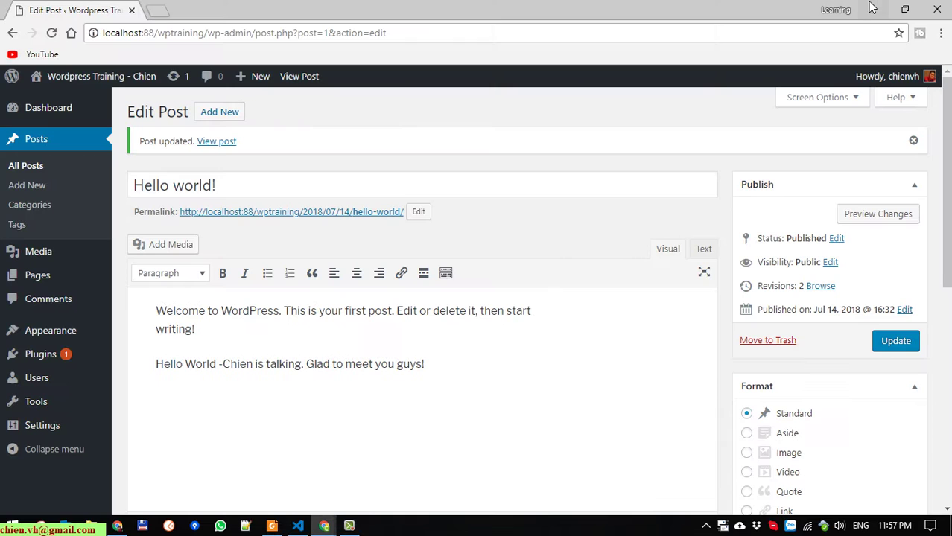
Return to the regular browser window and visit the Media Library, followed by the Pages list.
{"action": "left_click", "coordinate": [873, 10]}
{"action": "mouse_move", "coordinate": [945, 190]}
{"action": "left_mouse_down"}
{"action": "mouse_move", "coordinate": [945, 439]}
{"action": "mouse_move", "coordinate": [943, 186]}
{"action": "left_mouse_up"}
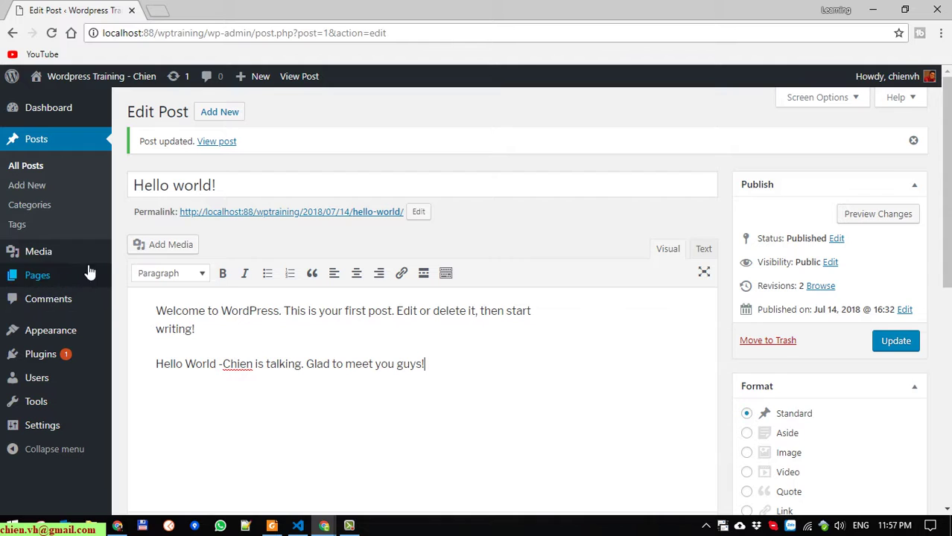
{"action": "left_click", "coordinate": [54, 252]}
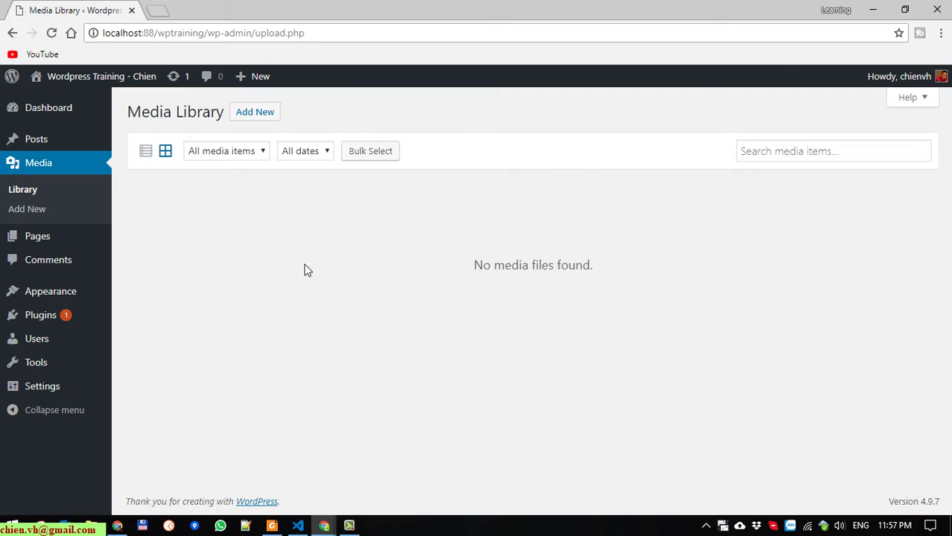
{"action": "left_click", "coordinate": [41, 239]}
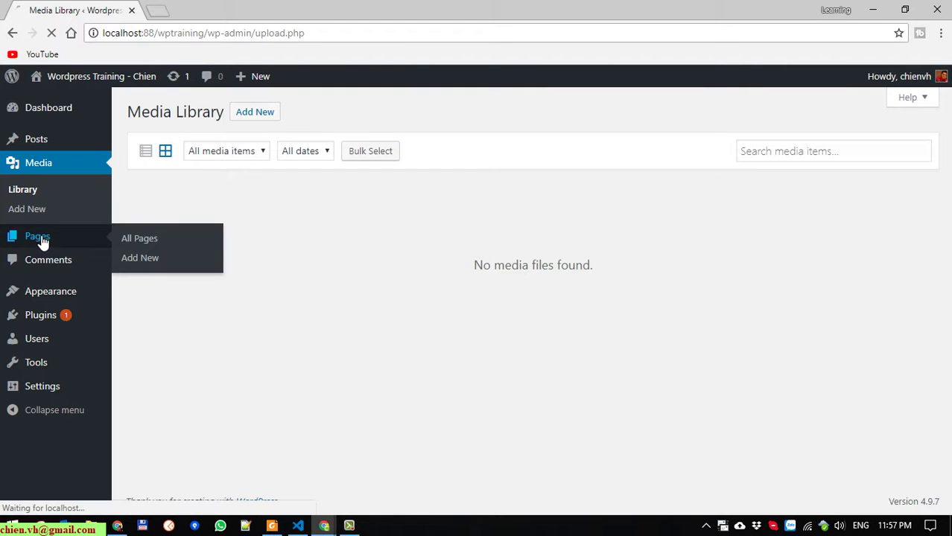
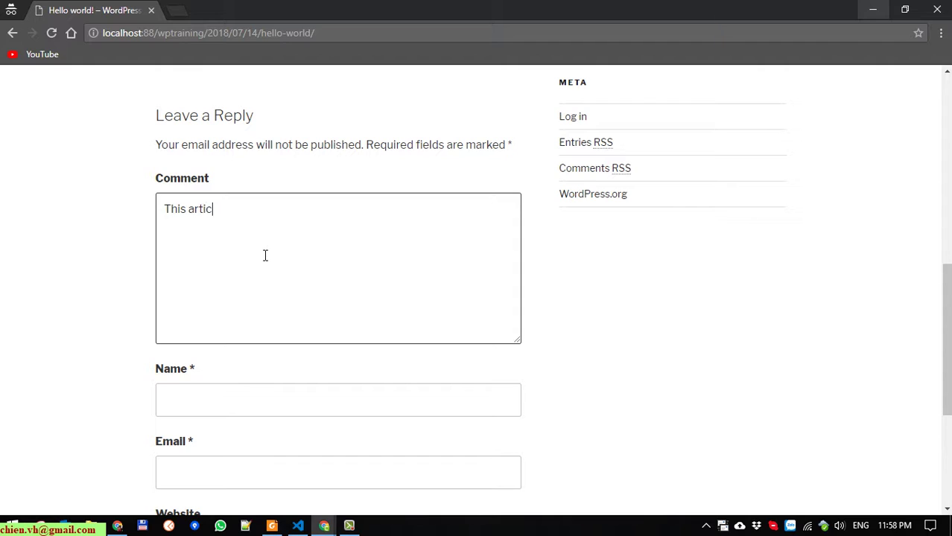
Fill in the Hello world! reply form with the comment "This article is so great!" and the commenter's saved name and email.
{"action": "type", "text": "s so g"}
{"action": "key", "text": "BackSpace"}
{"action": "type", "text": "so grea"}
{"action": "key", "text": "BackSpace"}
{"action": "type", "text": "eat"}
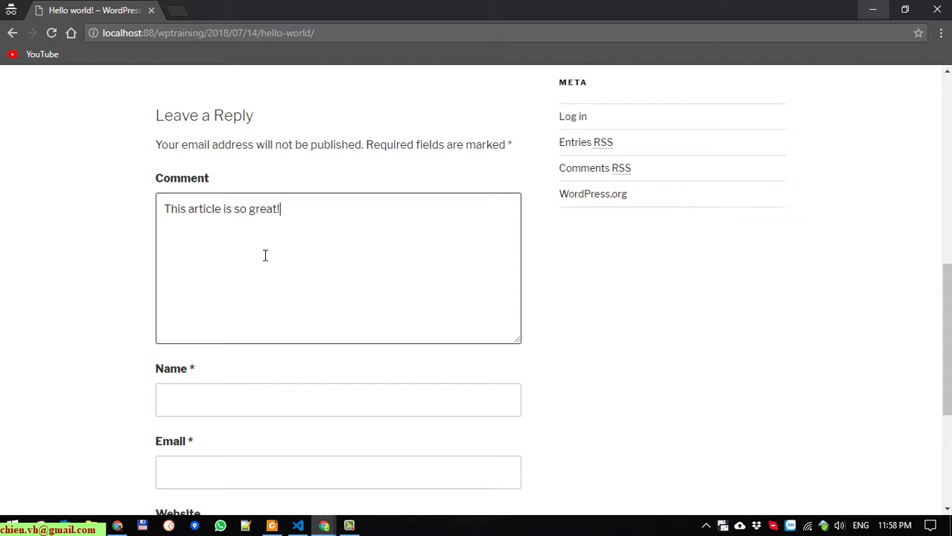
{"action": "left_click", "coordinate": [241, 397]}
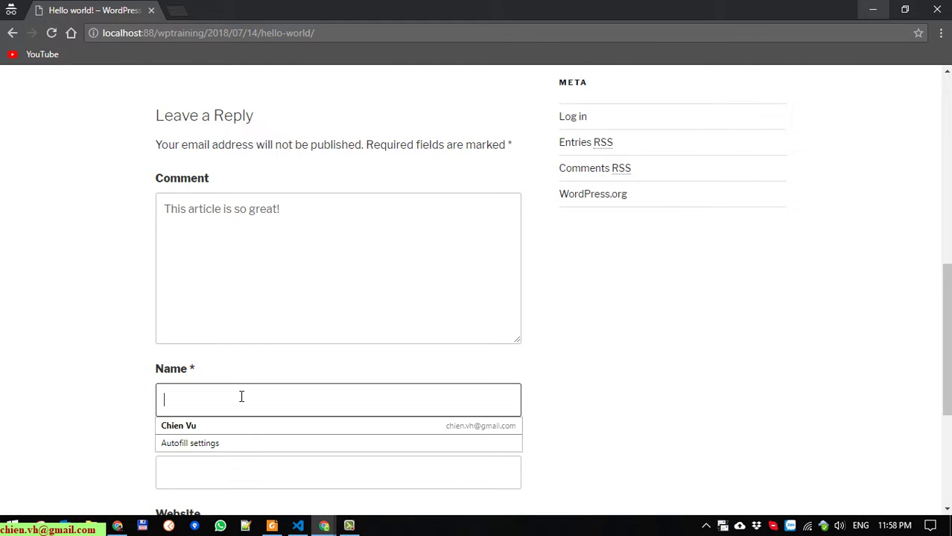
{"action": "left_click", "coordinate": [206, 429]}
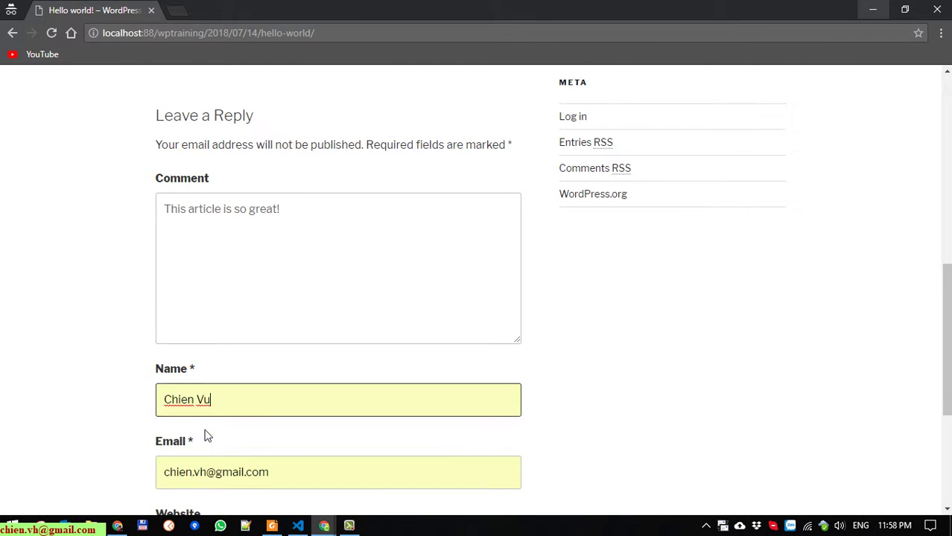
Opt to save the commenter's details in this browser for next time and post the comment.
{"action": "scroll", "coordinate": [207, 436], "scroll_direction": "down", "scroll_amount": 3}
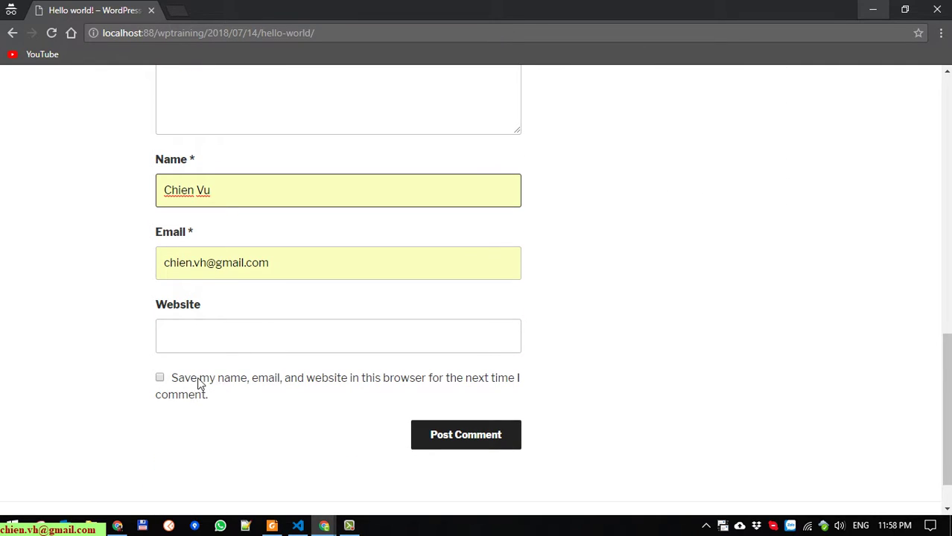
{"action": "left_click", "coordinate": [159, 378]}
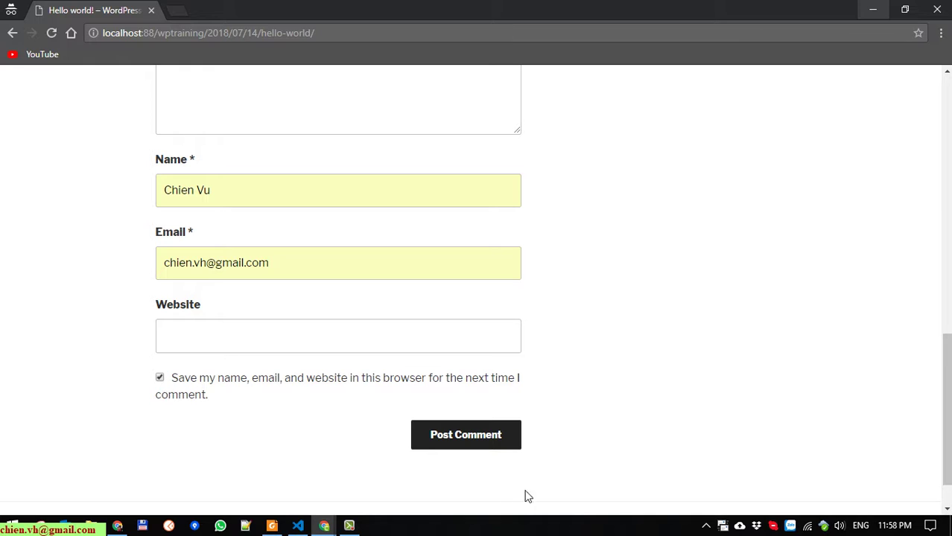
{"action": "left_click", "coordinate": [480, 445]}
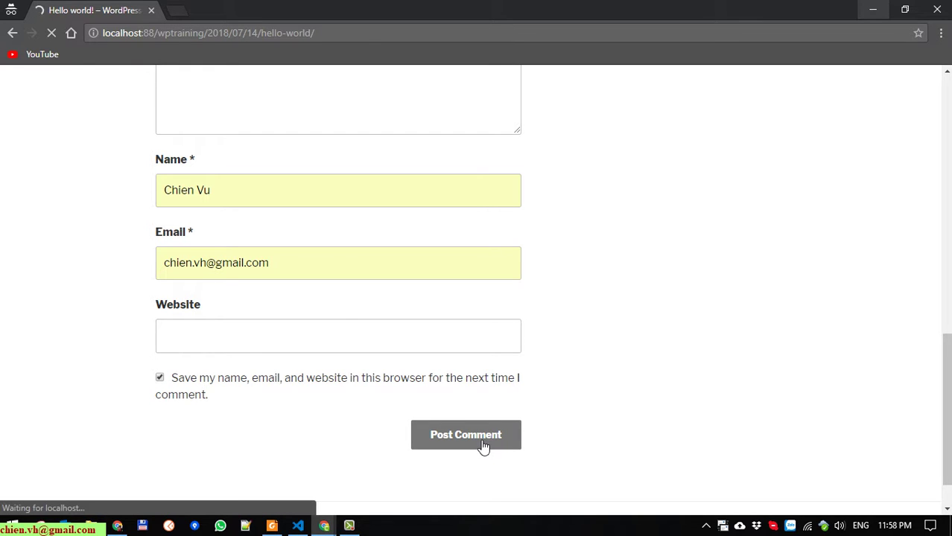
Examine the text and moderation status of the newly posted comment under the Hello world! post.
{"action": "scroll", "coordinate": [447, 440], "scroll_direction": "up", "scroll_amount": 2}
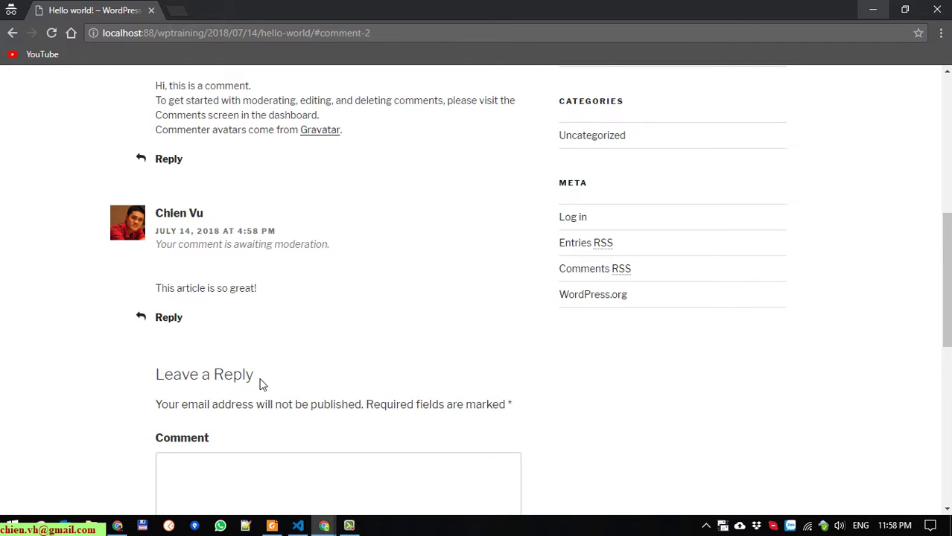
{"action": "left_click_drag", "start_coordinate": [144, 299], "coordinate": [276, 297]}
{"action": "left_click", "coordinate": [316, 298]}
{"action": "scroll", "coordinate": [314, 297], "scroll_direction": "up", "scroll_amount": 1}
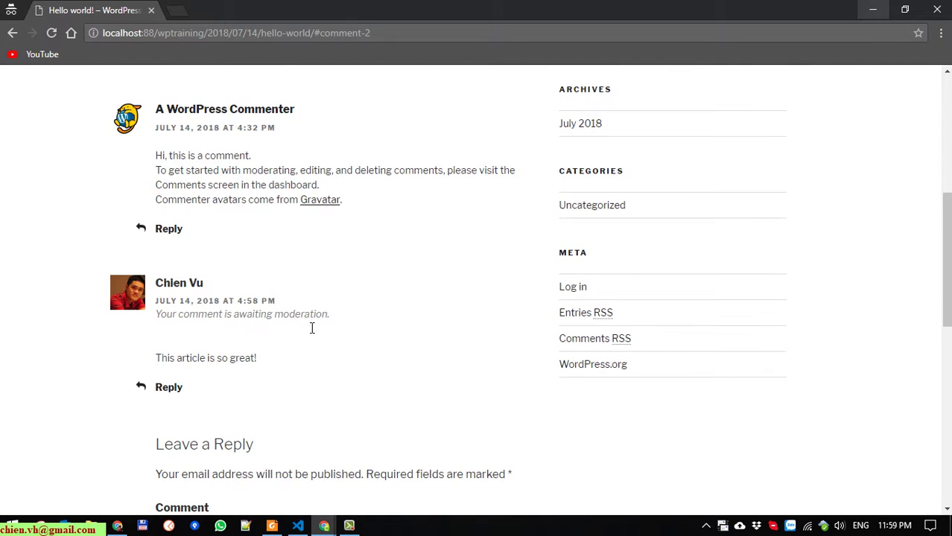
{"action": "scroll", "coordinate": [313, 326], "scroll_direction": "down", "scroll_amount": 1}
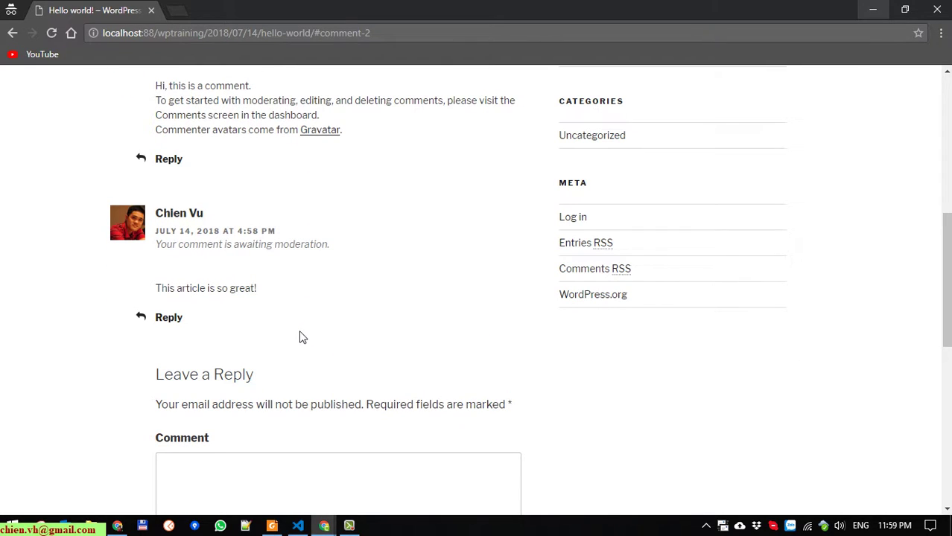
{"action": "left_click_drag", "start_coordinate": [156, 292], "coordinate": [277, 293]}
{"action": "left_click", "coordinate": [285, 294]}
{"action": "left_click_drag", "start_coordinate": [147, 247], "coordinate": [211, 252]}
{"action": "left_click", "coordinate": [280, 253]}
{"action": "left_click_drag", "start_coordinate": [332, 244], "coordinate": [162, 251]}
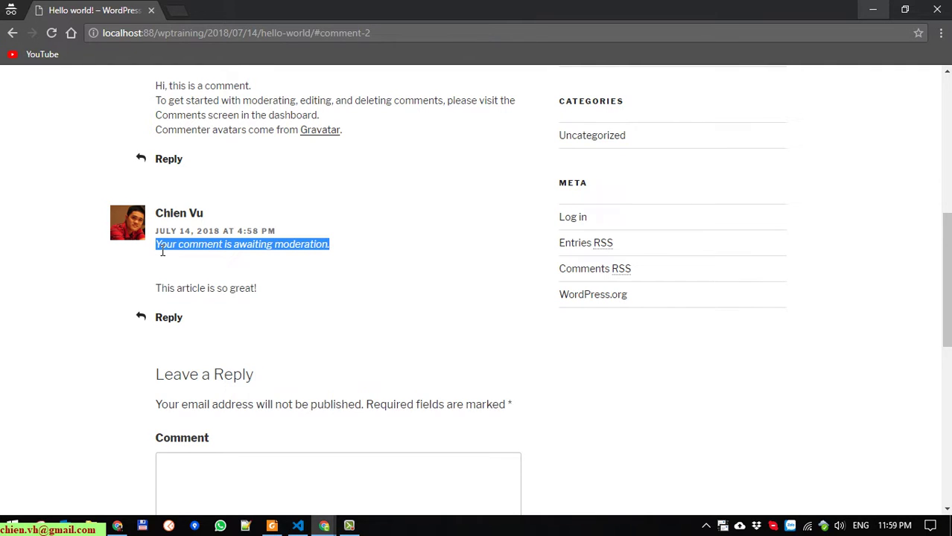
{"action": "left_click_drag", "start_coordinate": [156, 292], "coordinate": [272, 282]}
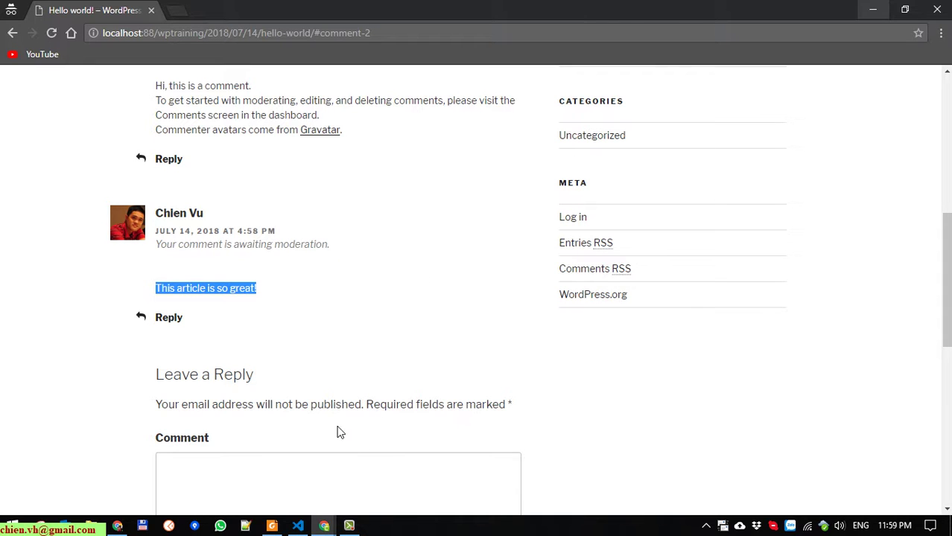
Switch back to the admin window's Comments screen and reload it.
{"action": "mouse_move", "coordinate": [324, 526]}
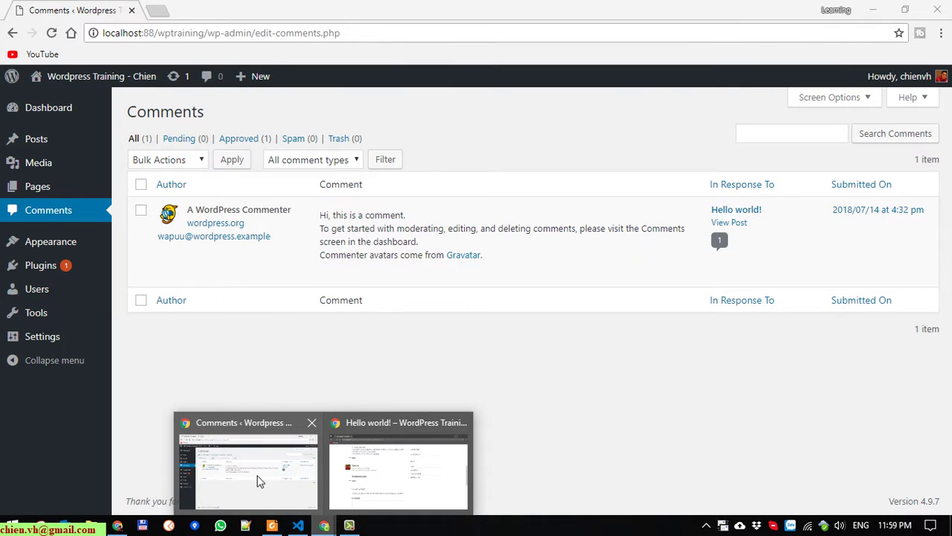
{"action": "left_click", "coordinate": [257, 482]}
{"action": "left_click", "coordinate": [51, 33]}
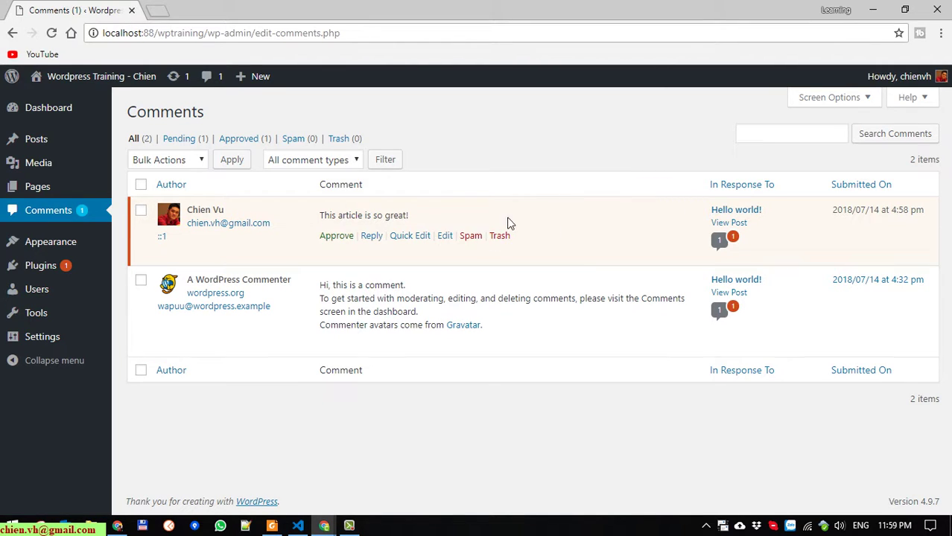
Compare the pending comments with the approved ones, ending on the pending list.
{"action": "left_click", "coordinate": [181, 140]}
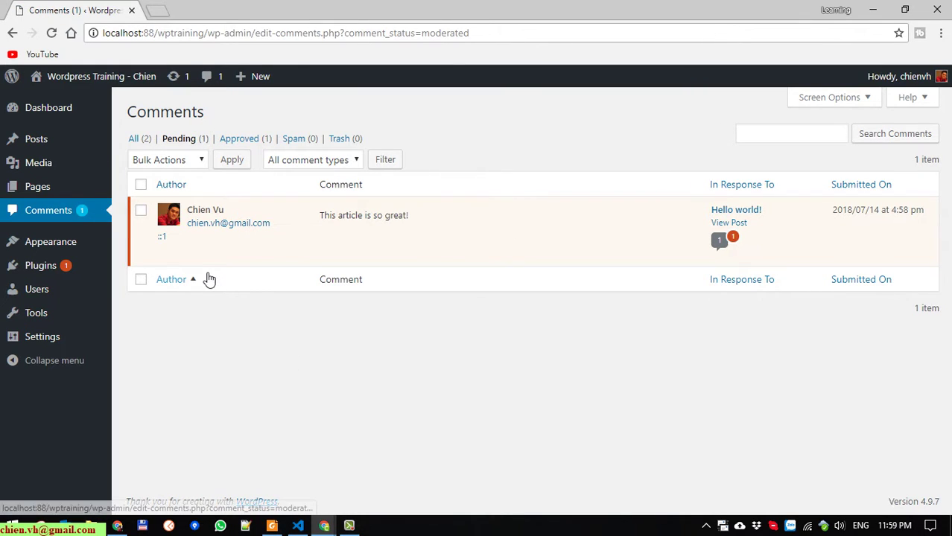
{"action": "left_click", "coordinate": [250, 147]}
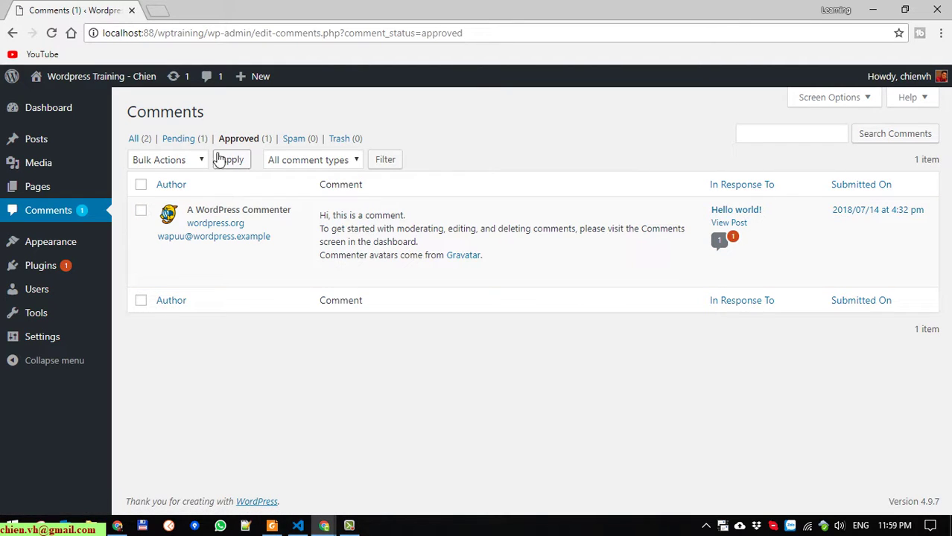
{"action": "left_click", "coordinate": [180, 140]}
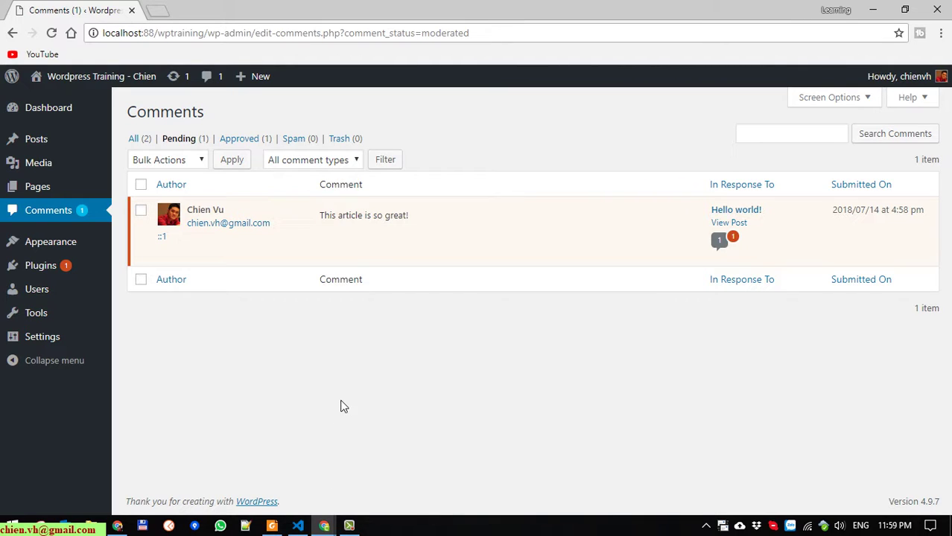
Approve the pending comment "This article is so great!" with the reply "Thank you!" and show the approved comments.
{"action": "mouse_move", "coordinate": [206, 234]}
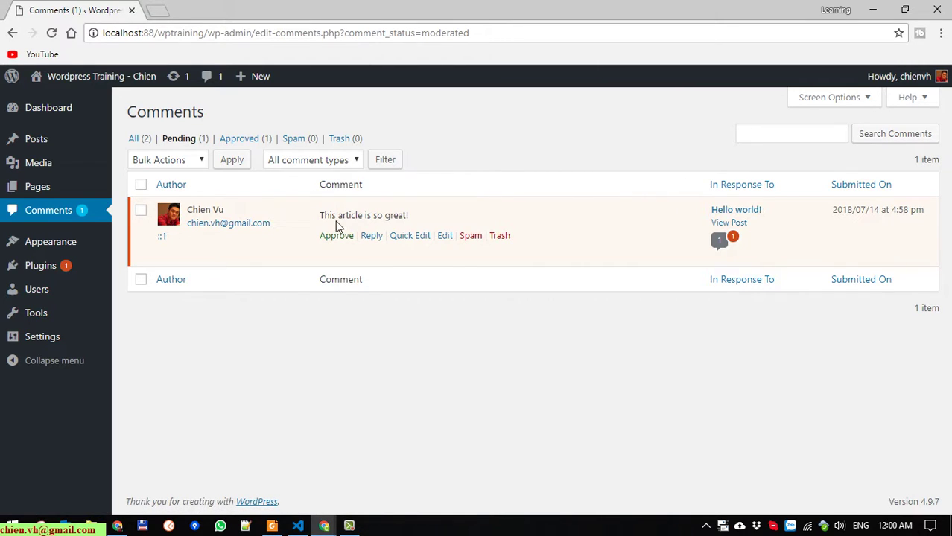
{"action": "mouse_move", "coordinate": [354, 221]}
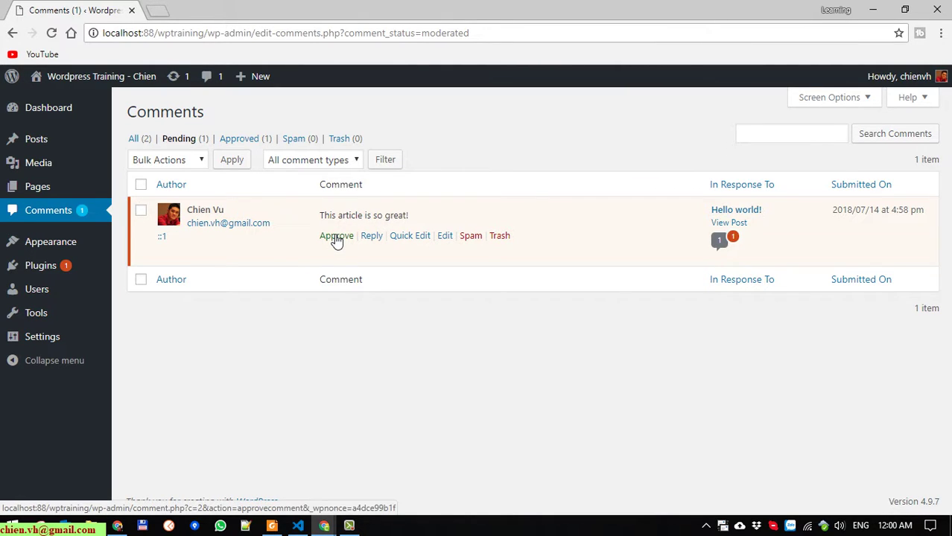
{"action": "left_click", "coordinate": [373, 236]}
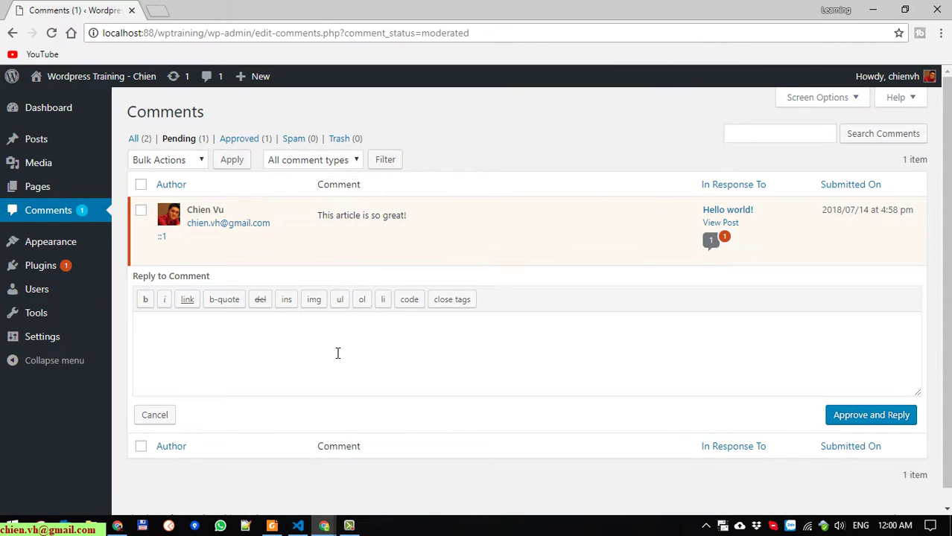
{"action": "type", "text": "Thank you!"}
{"action": "left_click", "coordinate": [882, 419]}
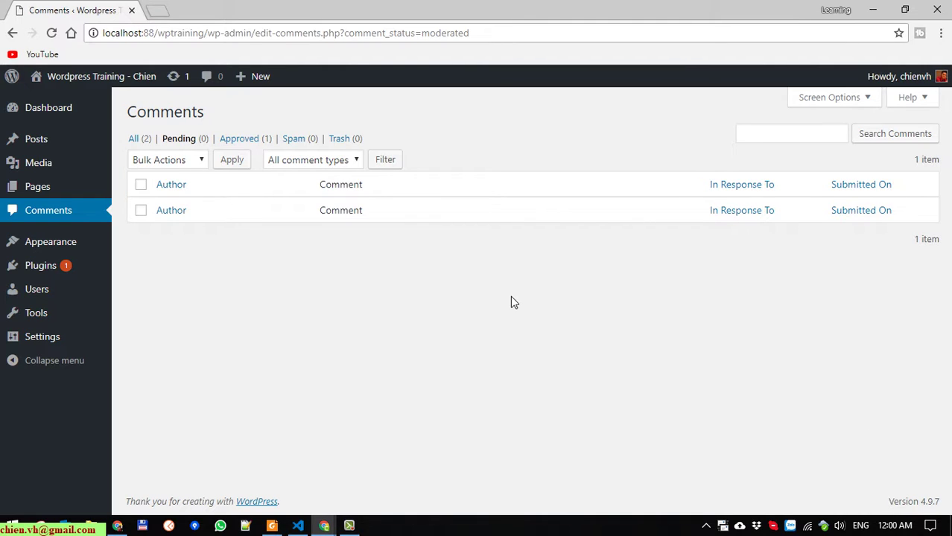
{"action": "left_click", "coordinate": [250, 142]}
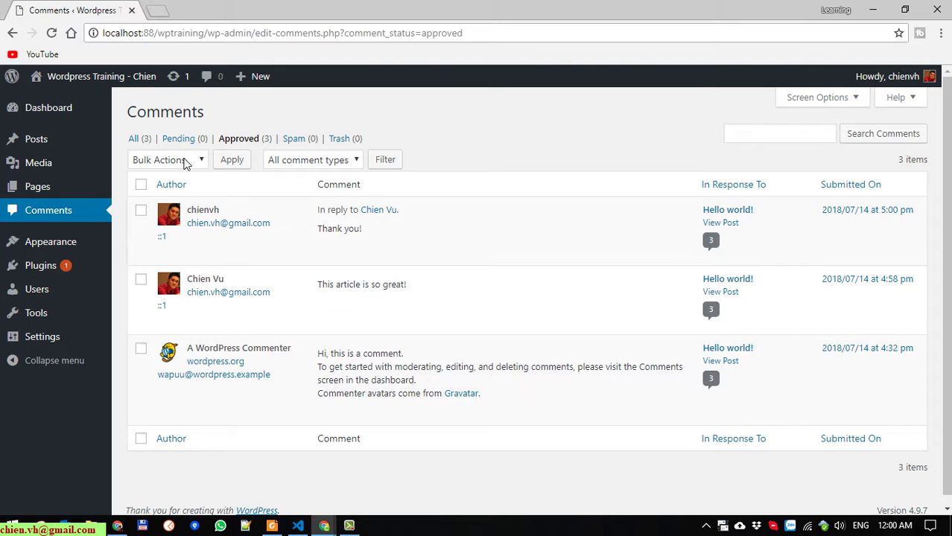
List all comments in the admin and reload the public Hello world! post to examine the approved comment and its reply.
{"action": "left_click", "coordinate": [144, 141]}
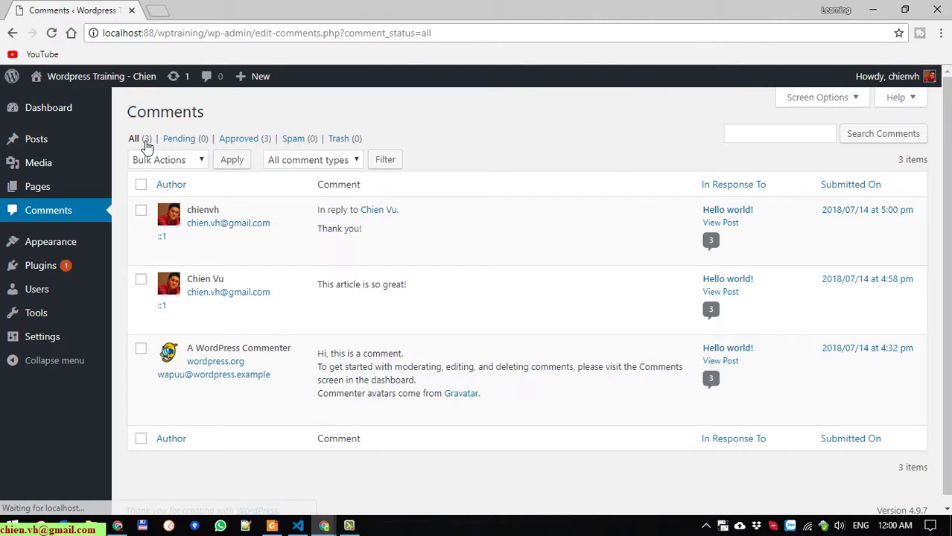
{"action": "mouse_move", "coordinate": [325, 526]}
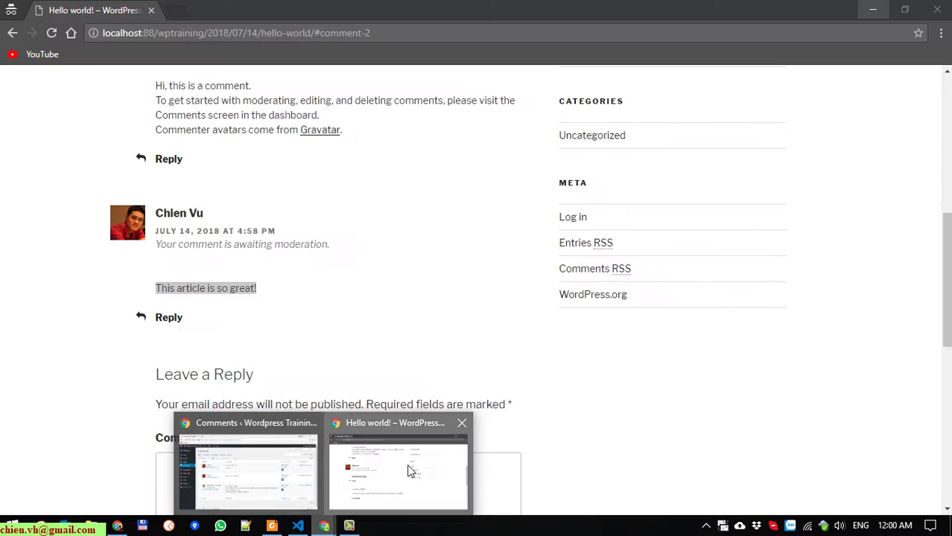
{"action": "left_click", "coordinate": [409, 471]}
{"action": "left_click", "coordinate": [51, 32]}
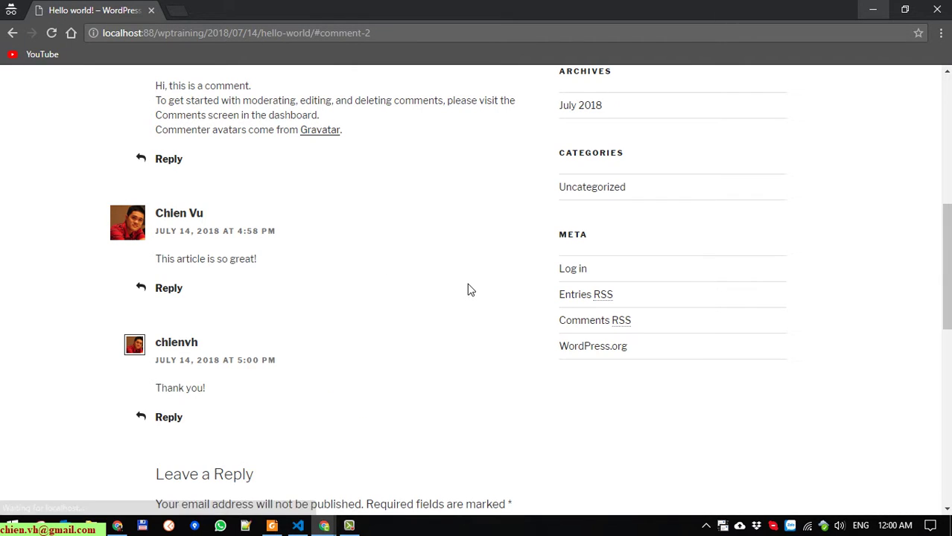
{"action": "scroll", "coordinate": [403, 350], "scroll_direction": "down", "scroll_amount": 1}
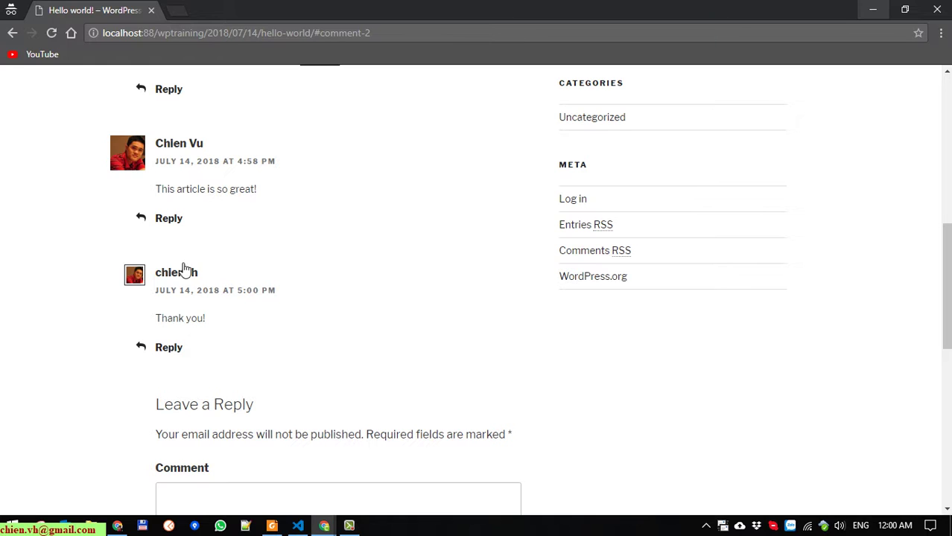
{"action": "scroll", "coordinate": [198, 367], "scroll_direction": "up", "scroll_amount": 1}
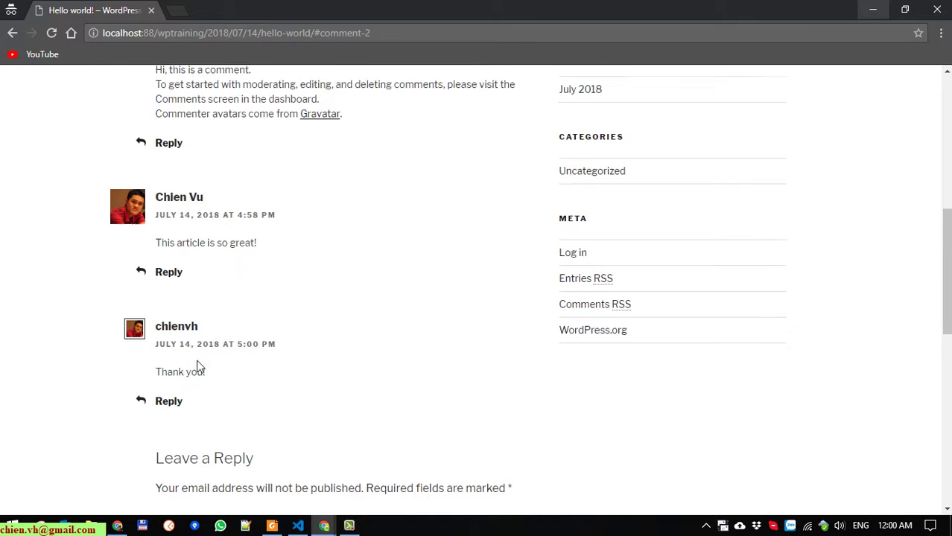
Open the admin's installed themes page and view the public site's home page to compare it with the active theme.
{"action": "left_click", "coordinate": [876, 10]}
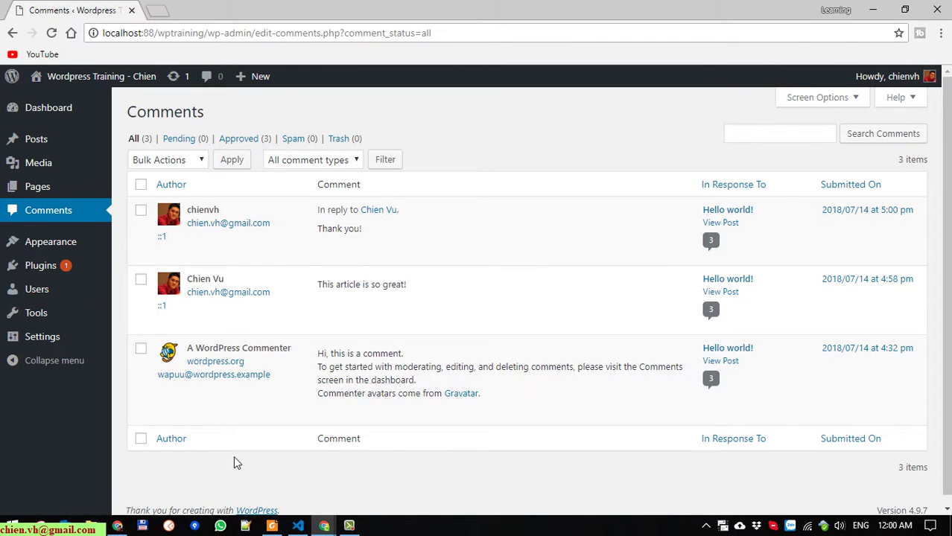
{"action": "left_click", "coordinate": [72, 249]}
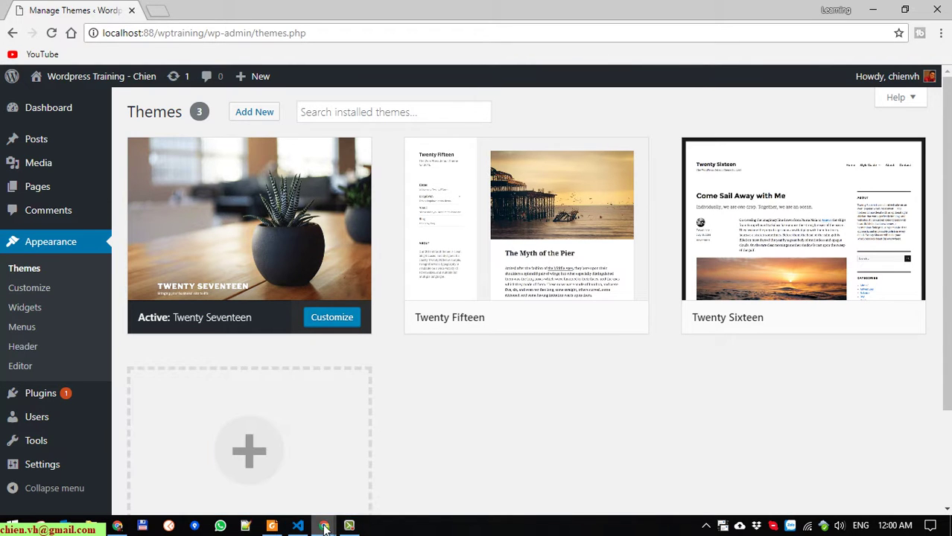
{"action": "mouse_move", "coordinate": [324, 526]}
{"action": "left_click", "coordinate": [366, 497]}
{"action": "scroll", "coordinate": [331, 388], "scroll_direction": "up", "scroll_amount": 6}
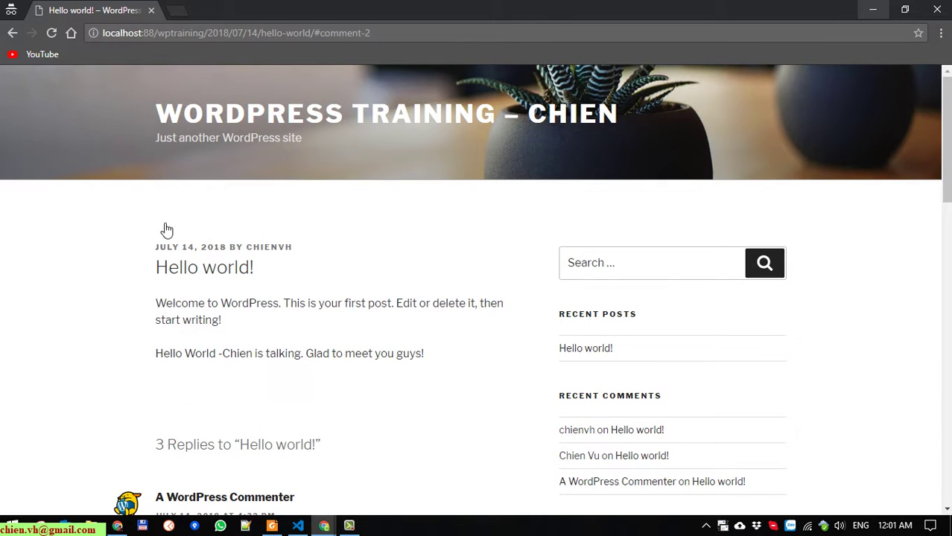
{"action": "left_click_drag", "start_coordinate": [945, 126], "coordinate": [945, 105]}
{"action": "left_click", "coordinate": [214, 124]}
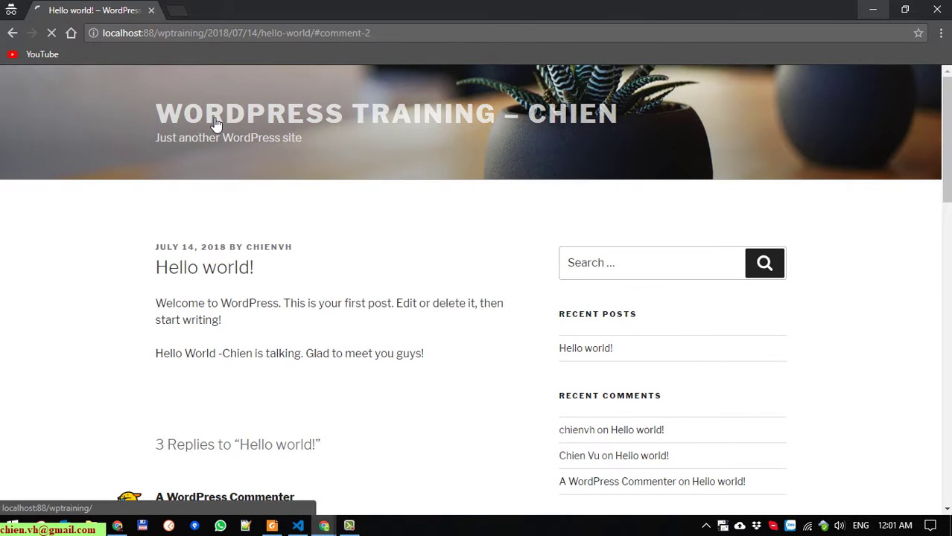
{"action": "left_click_drag", "start_coordinate": [946, 134], "coordinate": [924, 127]}
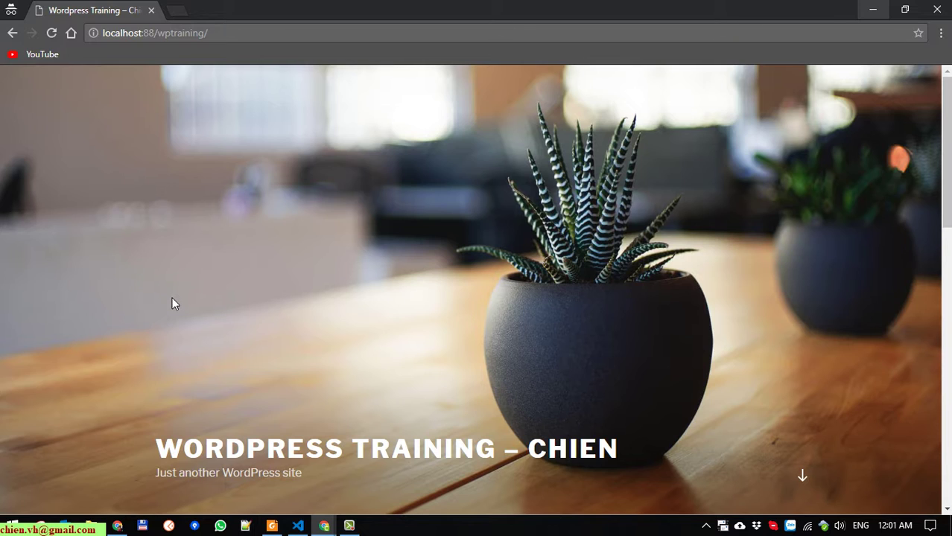
Return to the admin's Themes page and look through the installed themes.
{"action": "left_click", "coordinate": [881, 15]}
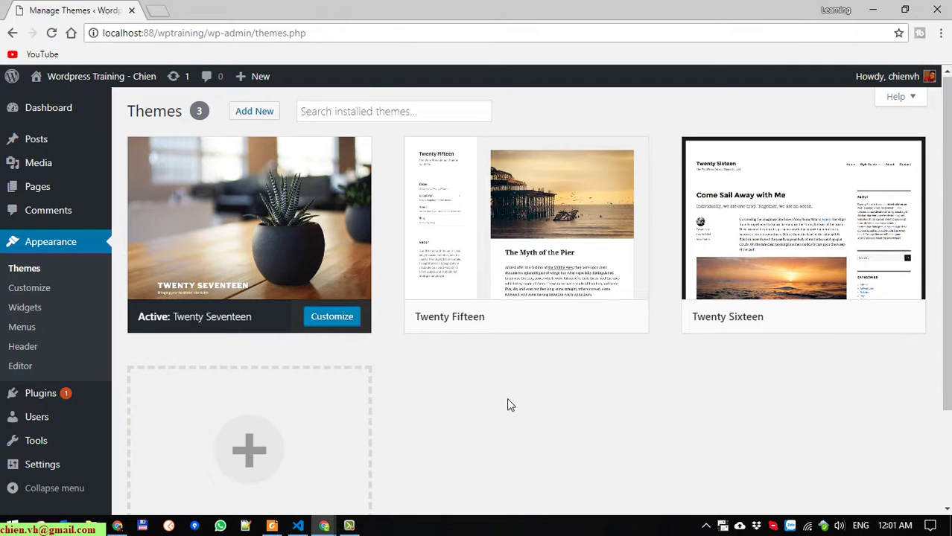
{"action": "scroll", "coordinate": [511, 404], "scroll_direction": "down", "scroll_amount": 2}
{"action": "scroll", "coordinate": [344, 294], "scroll_direction": "up", "scroll_amount": 2}
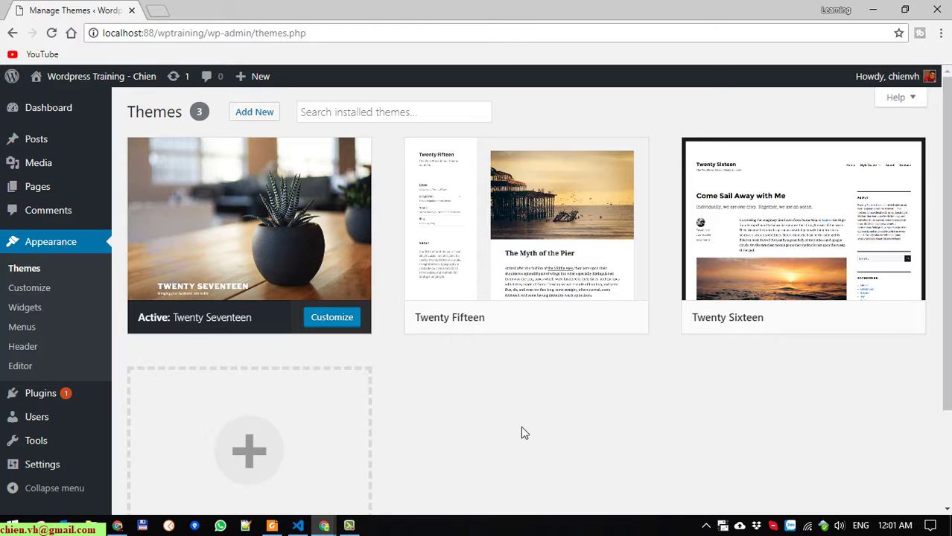
View the installed plugins list and the list of all users.
{"action": "mouse_move", "coordinate": [89, 454]}
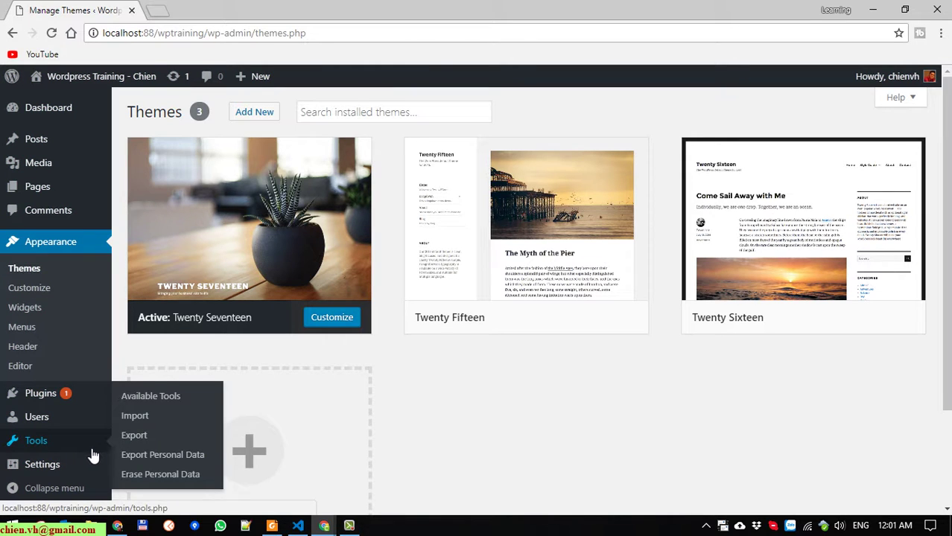
{"action": "left_click", "coordinate": [50, 393]}
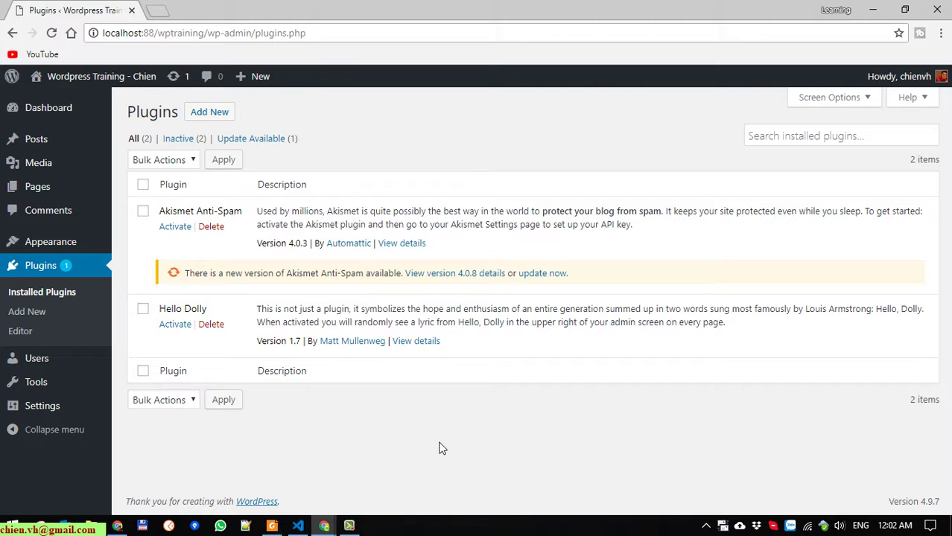
{"action": "left_click", "coordinate": [48, 361]}
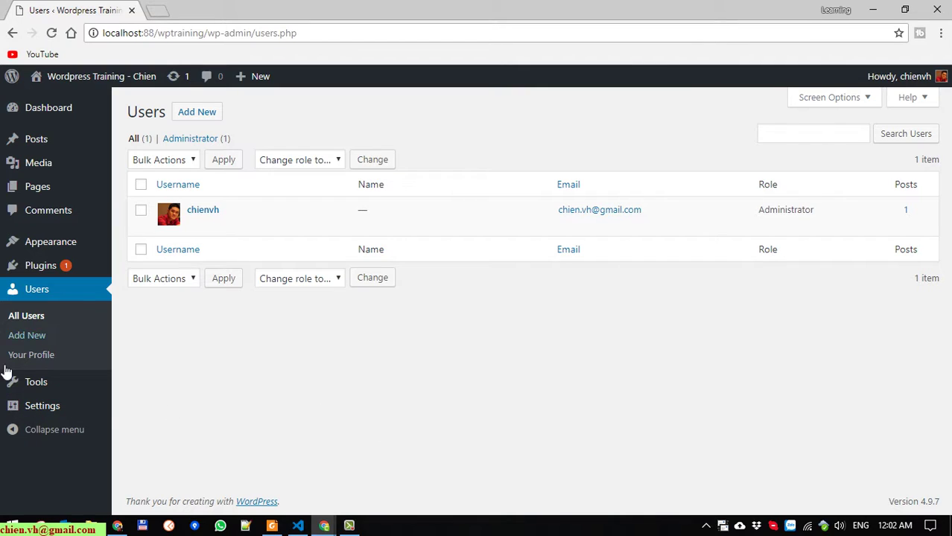
Look through the Available Tools, Import, Export and Export Personal Data pages.
{"action": "left_click", "coordinate": [57, 389]}
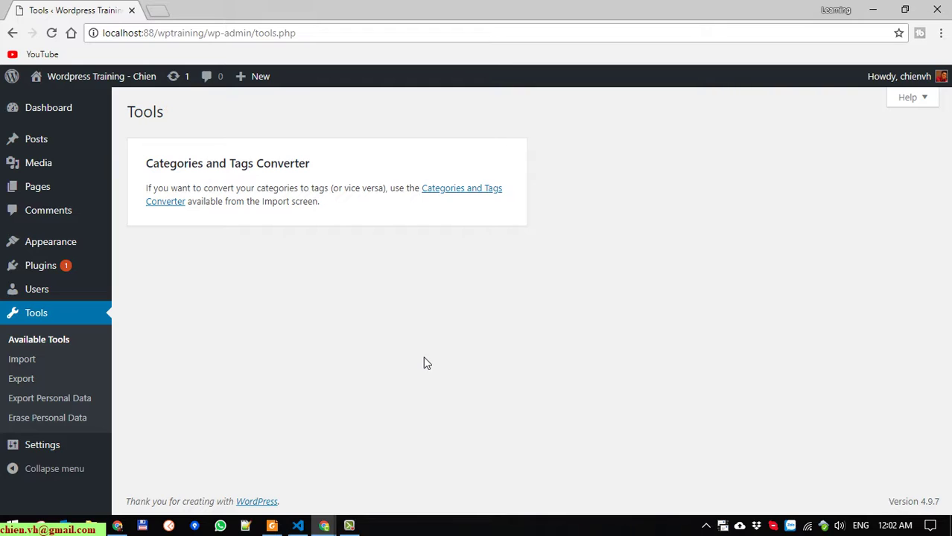
{"action": "left_click", "coordinate": [76, 346]}
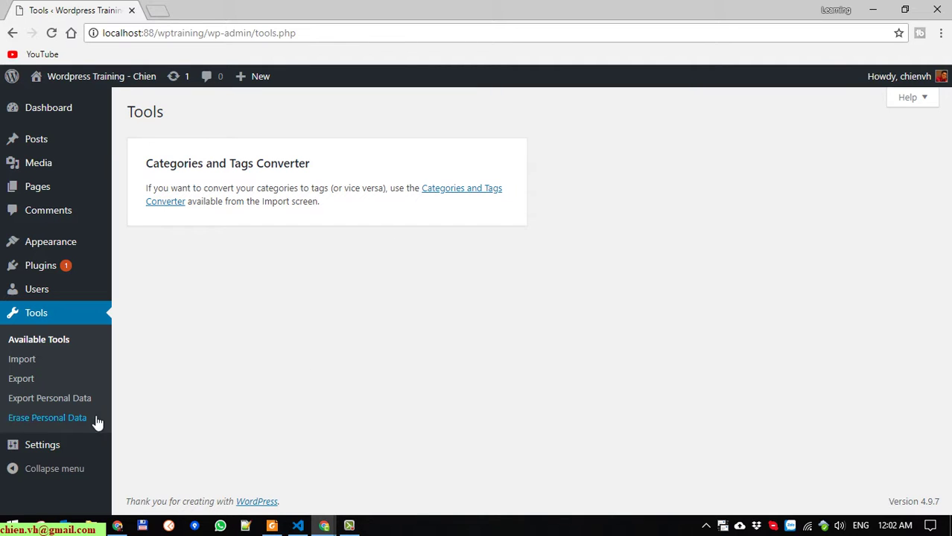
{"action": "left_click", "coordinate": [27, 362]}
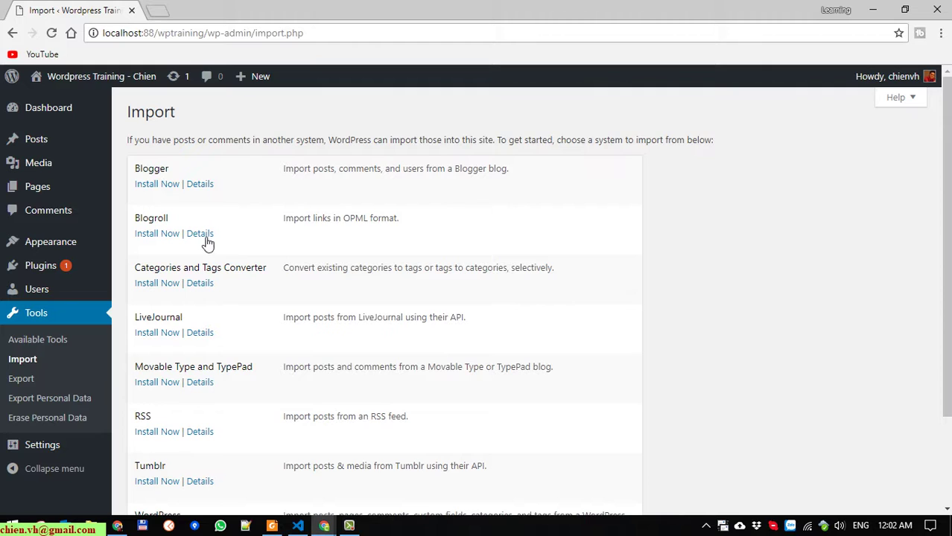
{"action": "scroll", "coordinate": [231, 238], "scroll_direction": "down", "scroll_amount": 3}
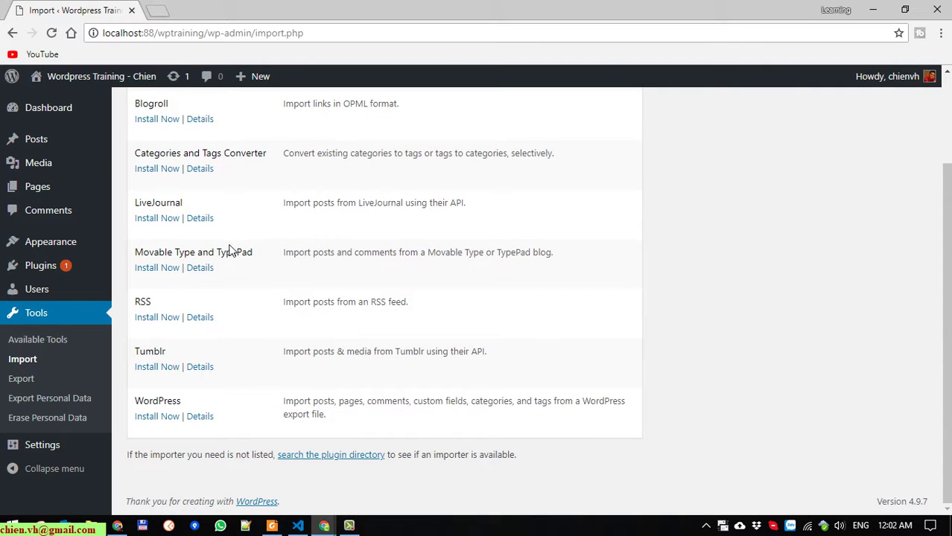
{"action": "left_click", "coordinate": [22, 378]}
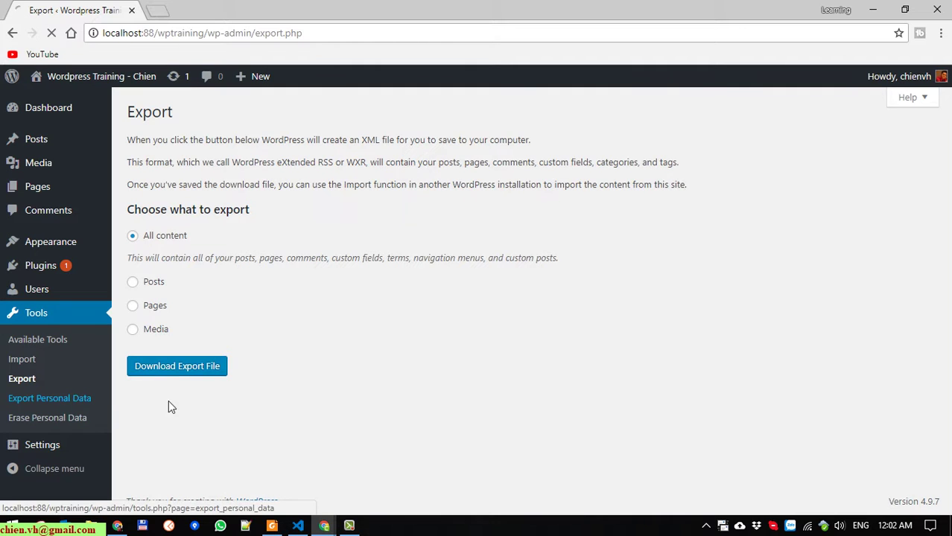
{"action": "left_click", "coordinate": [63, 400]}
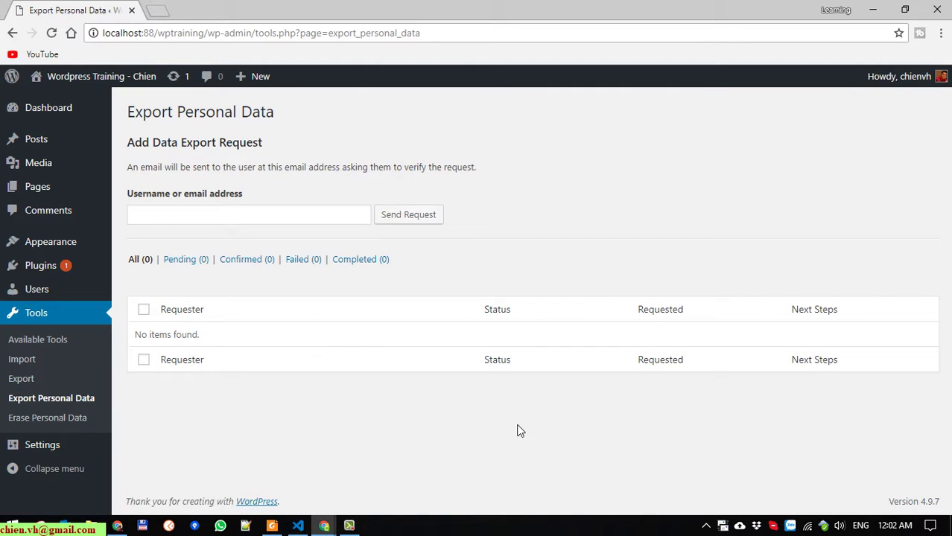
Open the General Settings and examine the WordPress address and site address URLs.
{"action": "left_click", "coordinate": [59, 452]}
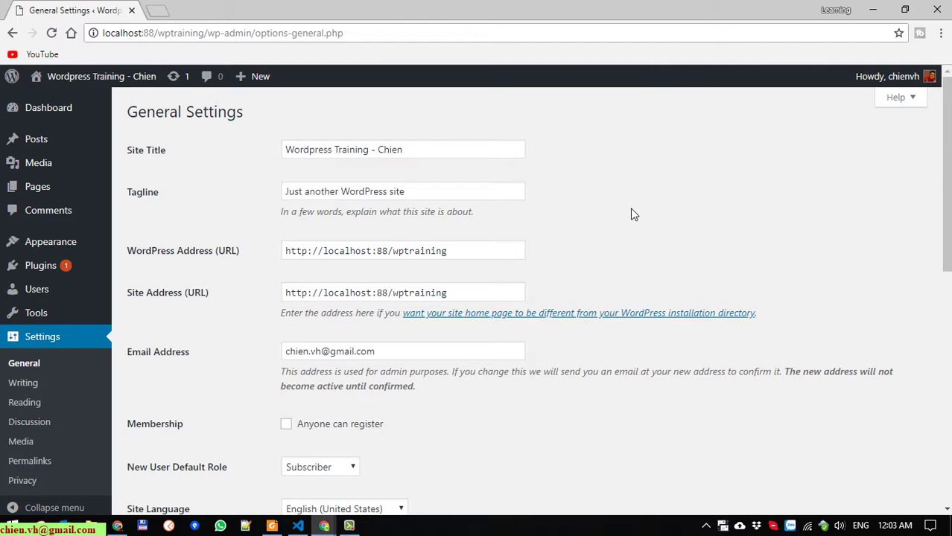
{"action": "left_click_drag", "start_coordinate": [489, 253], "coordinate": [750, 248]}
{"action": "left_click", "coordinate": [751, 248]}
{"action": "left_click_drag", "start_coordinate": [468, 294], "coordinate": [638, 244]}
{"action": "left_click", "coordinate": [641, 246]}
Set the site's timezone to UTC+7 in the General Settings and save the changes.
{"action": "scroll", "coordinate": [634, 257], "scroll_direction": "down", "scroll_amount": 2}
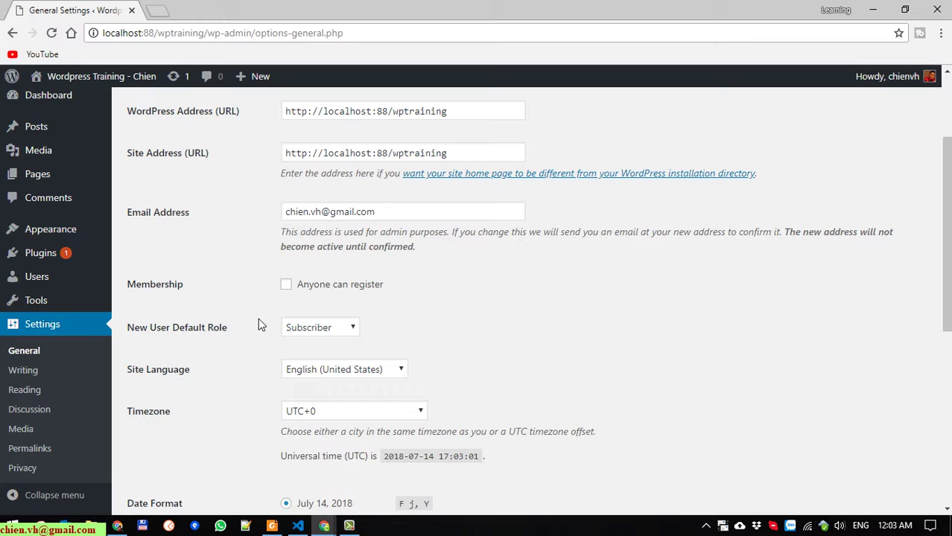
{"action": "scroll", "coordinate": [343, 399], "scroll_direction": "down", "scroll_amount": 1}
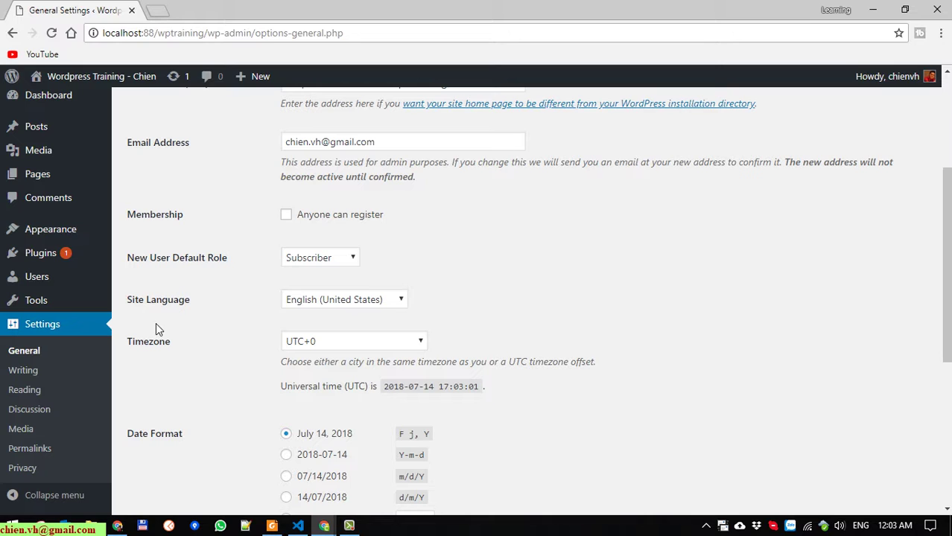
{"action": "scroll", "coordinate": [388, 312], "scroll_direction": "down", "scroll_amount": 1}
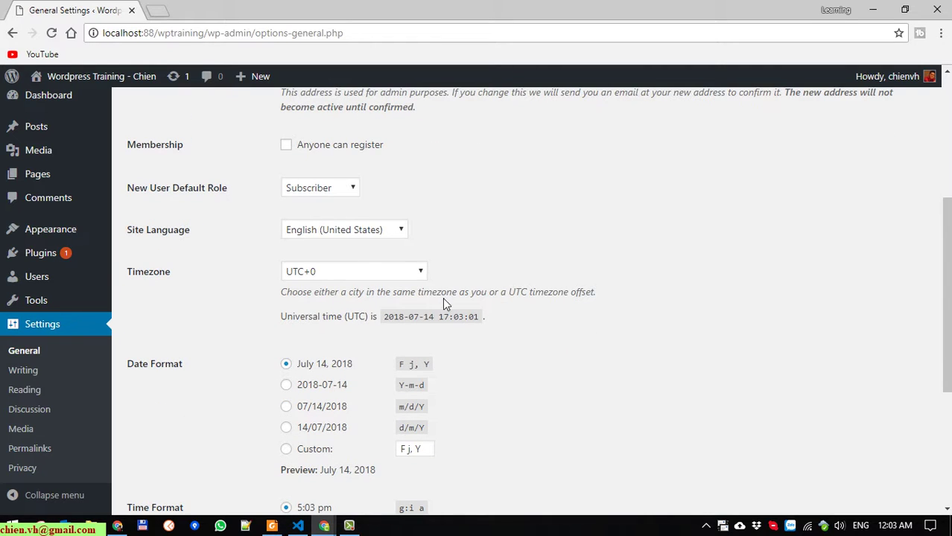
{"action": "scroll", "coordinate": [655, 285], "scroll_direction": "down", "scroll_amount": 1}
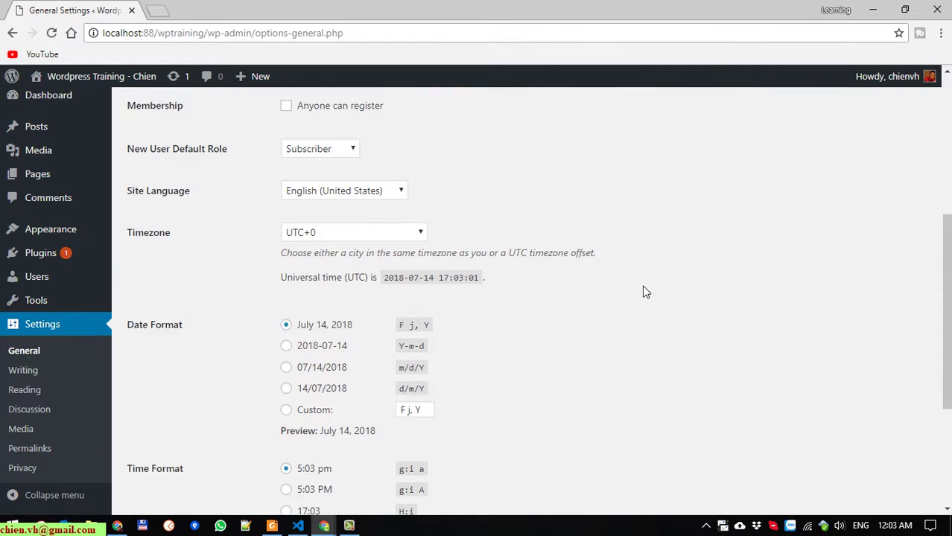
{"action": "left_click", "coordinate": [418, 203]}
{"action": "key", "text": "Up"}
{"action": "key", "text": "Up"}
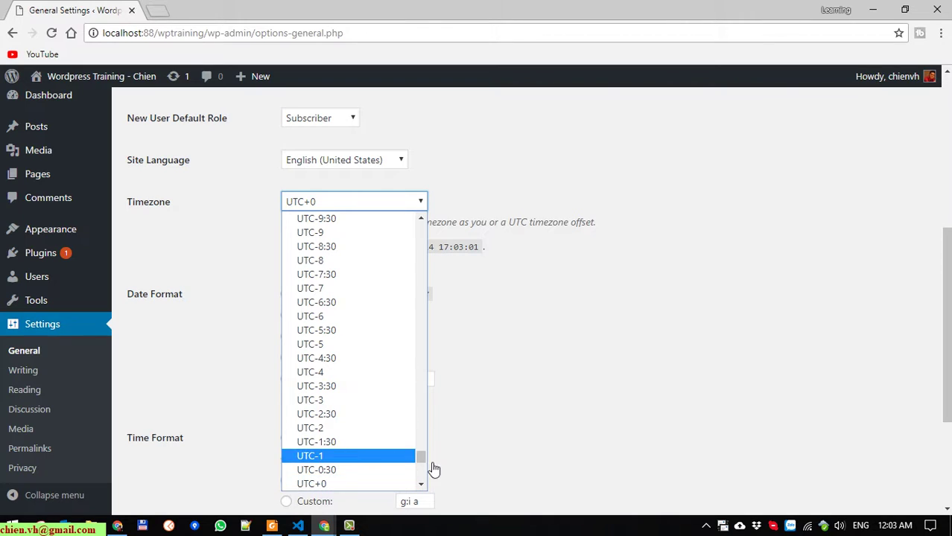
{"action": "left_click_drag", "start_coordinate": [423, 458], "coordinate": [422, 471]}
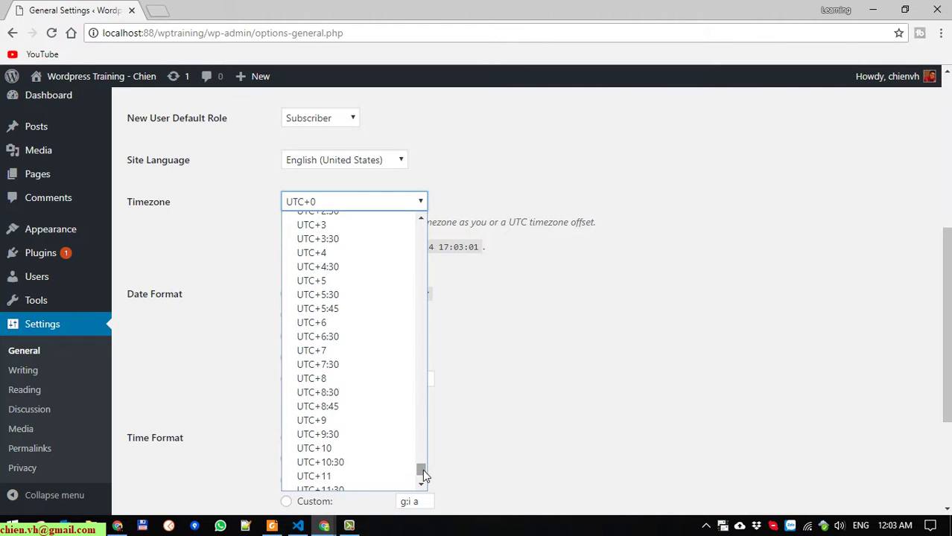
{"action": "left_click", "coordinate": [346, 350]}
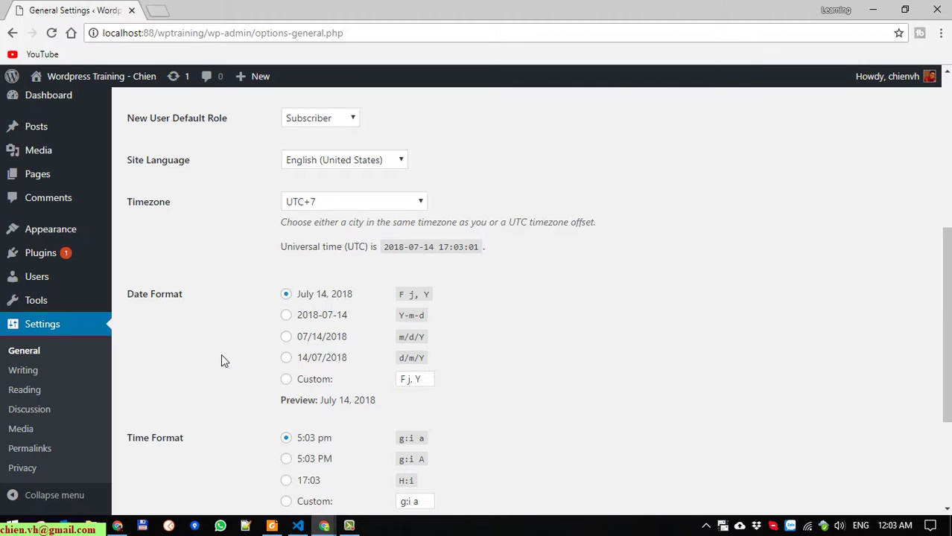
{"action": "scroll", "coordinate": [224, 359], "scroll_direction": "down", "scroll_amount": 1}
{"action": "scroll", "coordinate": [263, 403], "scroll_direction": "down", "scroll_amount": 1}
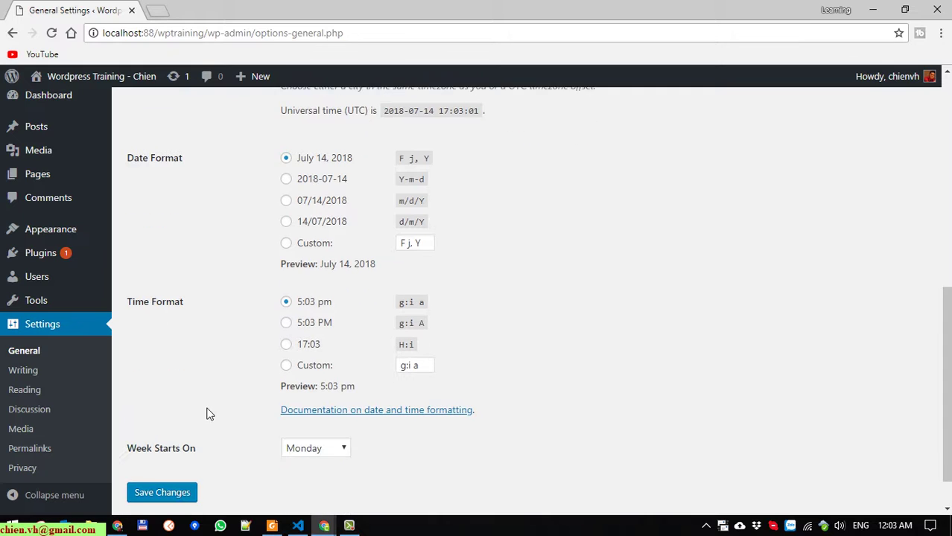
{"action": "left_click", "coordinate": [183, 492]}
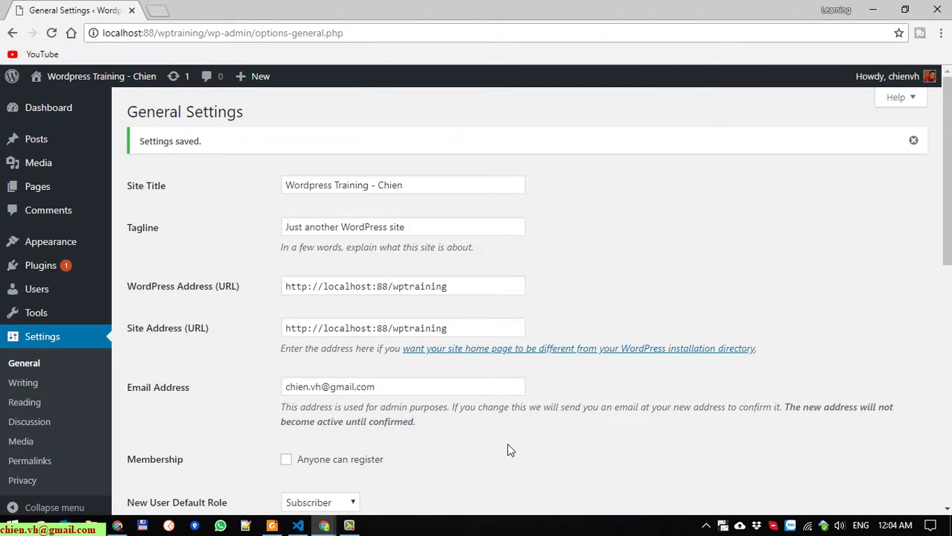
Look through the Writing, Reading and Discussion settings pages.
{"action": "scroll", "coordinate": [507, 451], "scroll_direction": "down", "scroll_amount": 2}
{"action": "left_click", "coordinate": [28, 377]}
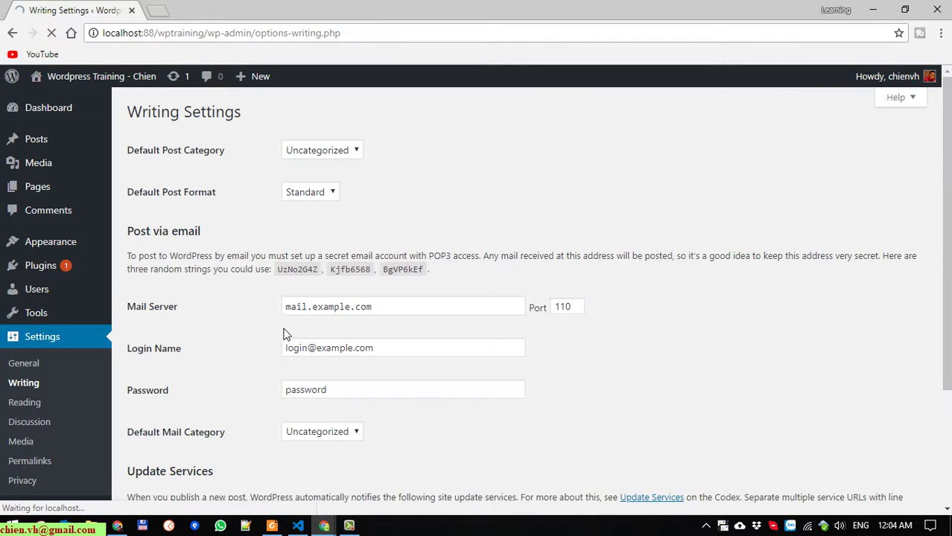
{"action": "scroll", "coordinate": [147, 362], "scroll_direction": "down", "scroll_amount": 1}
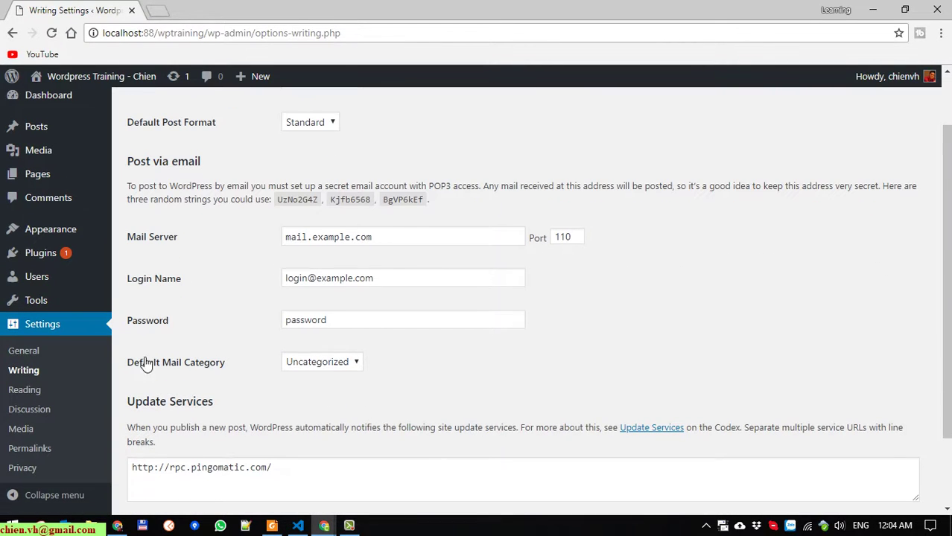
{"action": "left_click", "coordinate": [25, 389]}
{"action": "scroll", "coordinate": [375, 293], "scroll_direction": "down", "scroll_amount": 1}
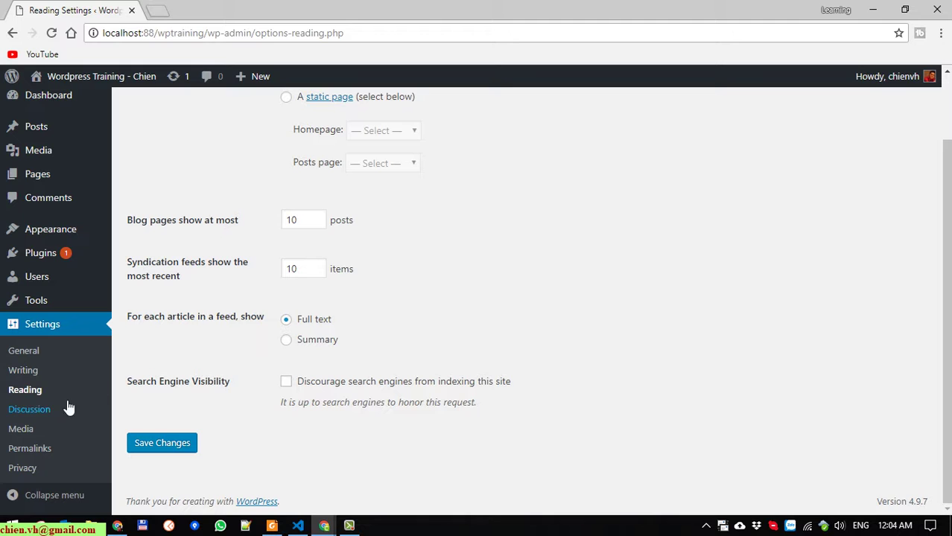
{"action": "left_click", "coordinate": [34, 411]}
{"action": "scroll", "coordinate": [113, 416], "scroll_direction": "down", "scroll_amount": 2}
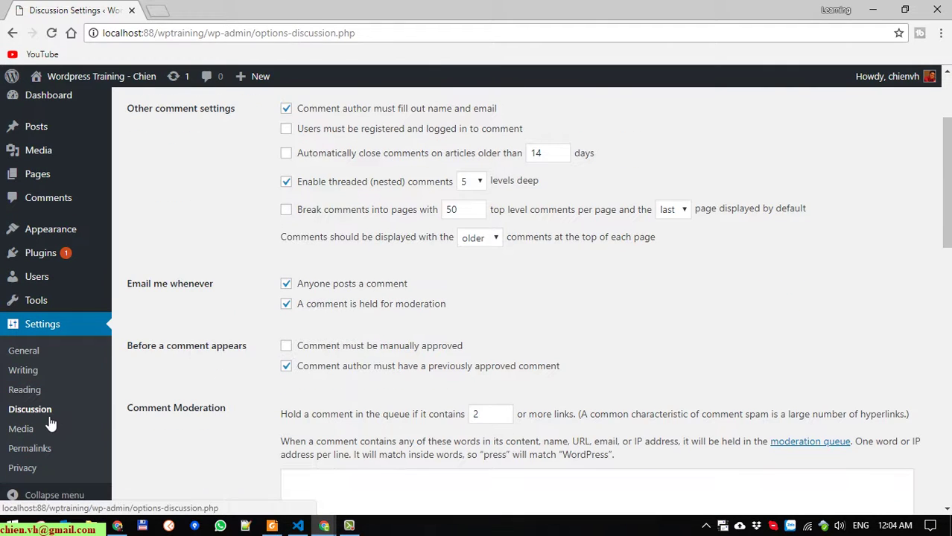
Look through the Media, Permalink and Privacy settings pages.
{"action": "left_click", "coordinate": [29, 438]}
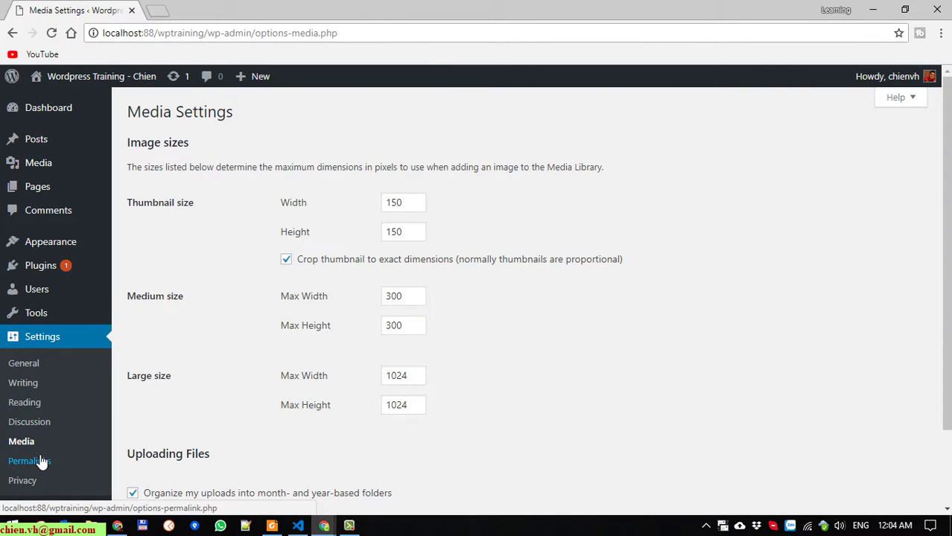
{"action": "left_click", "coordinate": [39, 462]}
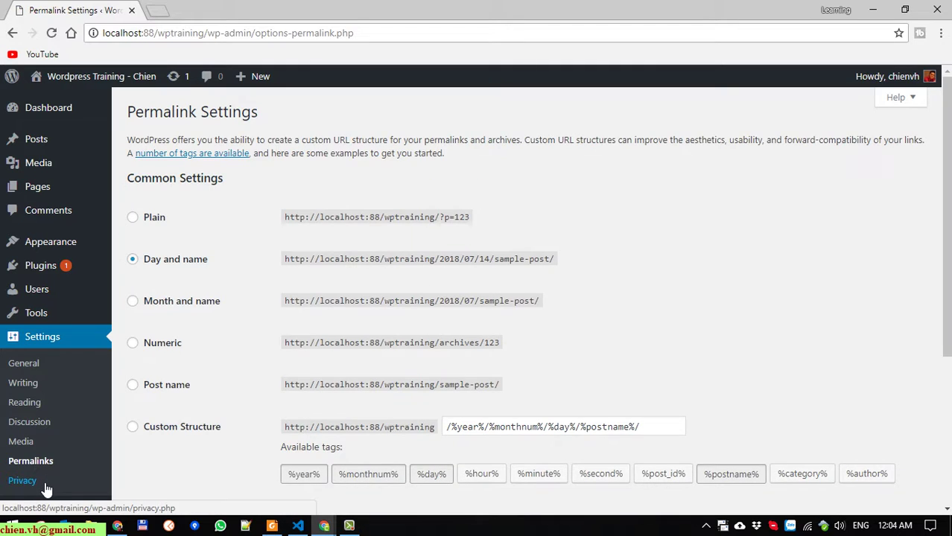
{"action": "left_click", "coordinate": [45, 482]}
{"action": "scroll", "coordinate": [73, 471], "scroll_direction": "down", "scroll_amount": 1}
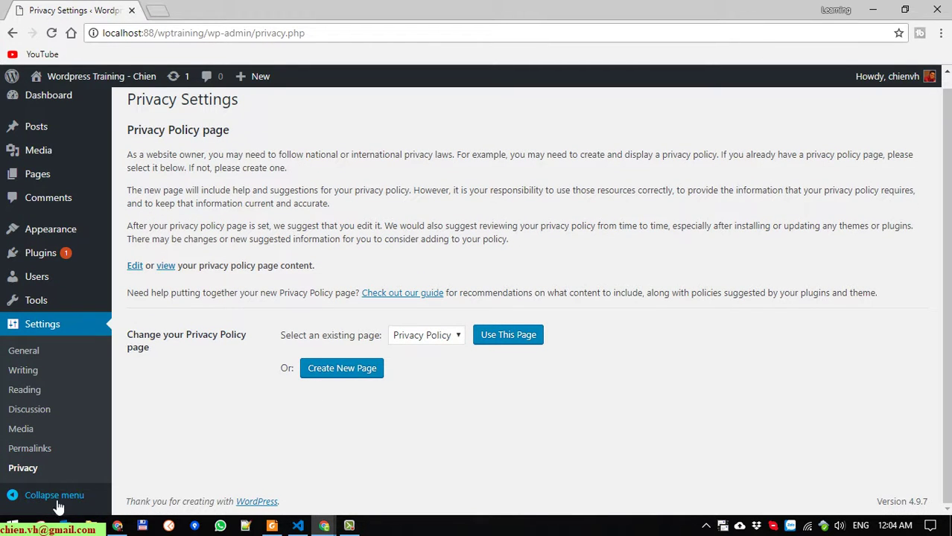
Collapse and re-expand the admin sidebar menu, and return to the Dashboard home page.
{"action": "left_click", "coordinate": [89, 505]}
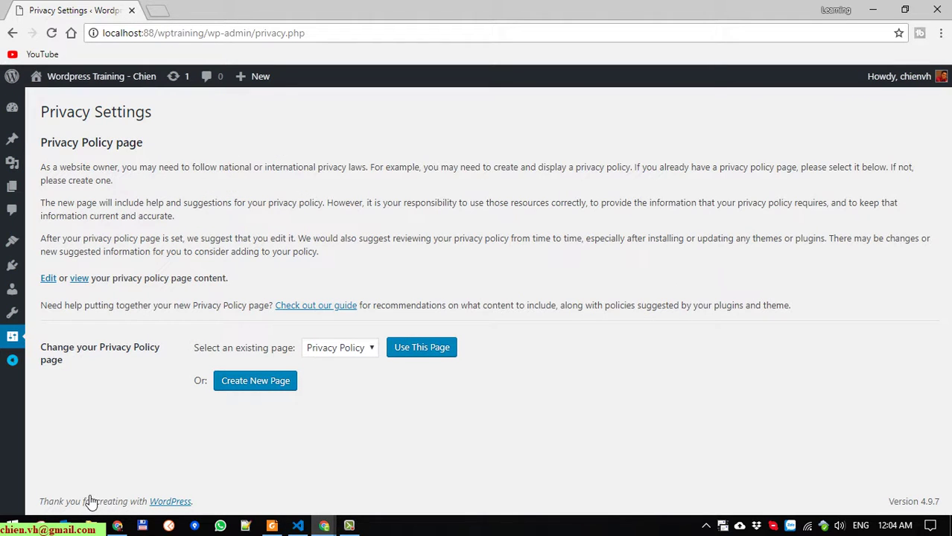
{"action": "left_click", "coordinate": [21, 368]}
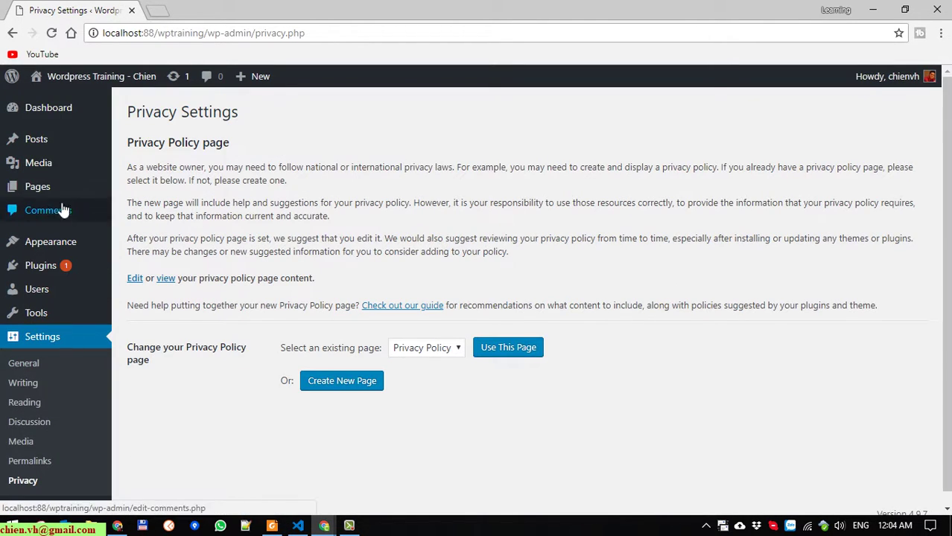
{"action": "left_click", "coordinate": [44, 109]}
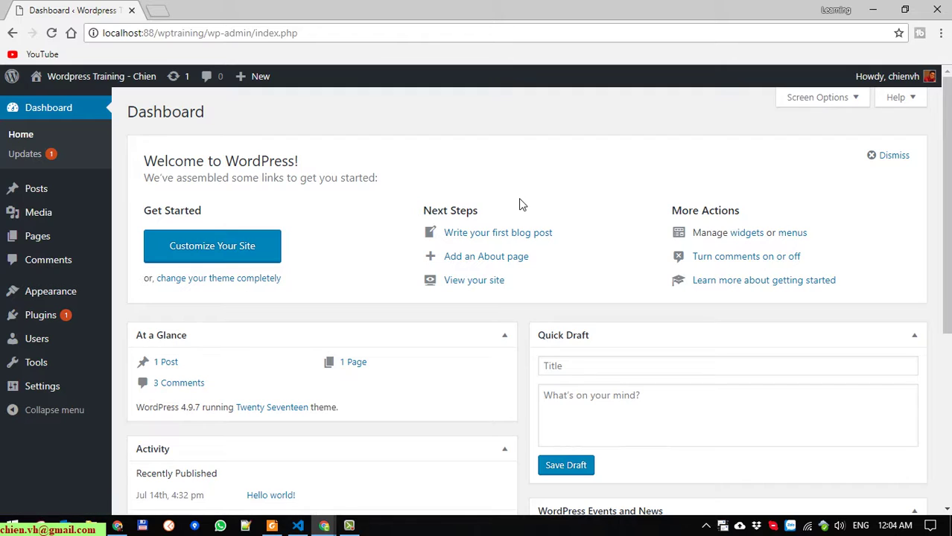